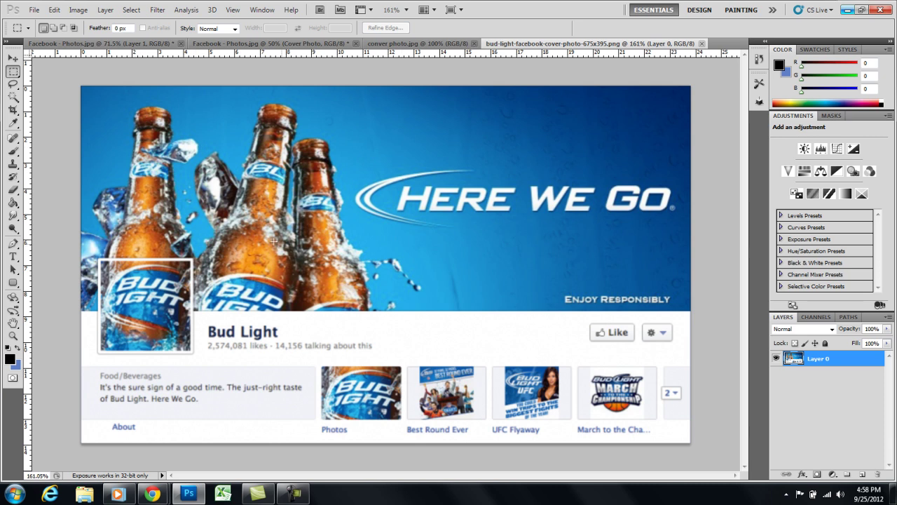
Step: Marquee the whole Bud Light example image, then reselect only its profile picture square
drag(522, 221, 693, 310)
drag(100, 261, 144, 282)
drag(192, 353, 193, 353)
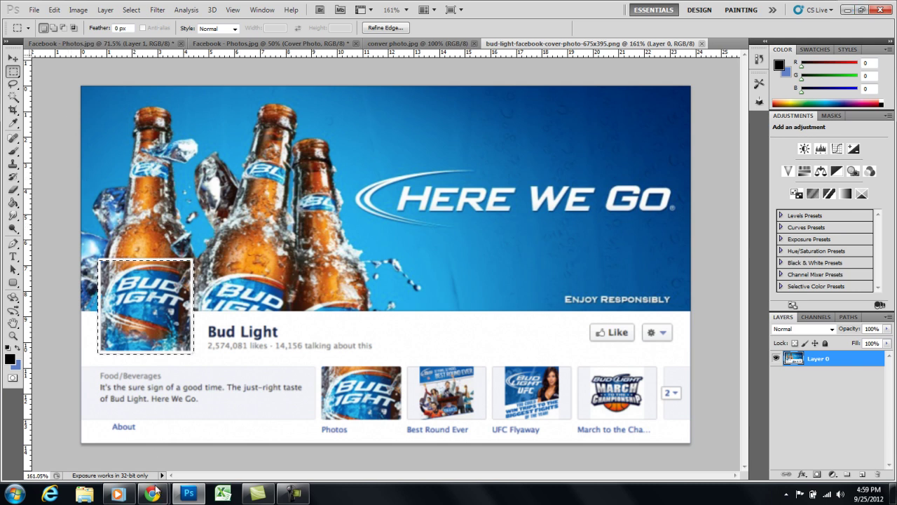
Step: Open the crash-test-dummy cover photo in Facebook's photo viewer in Chrome
mouse_move(152, 494)
click(217, 429)
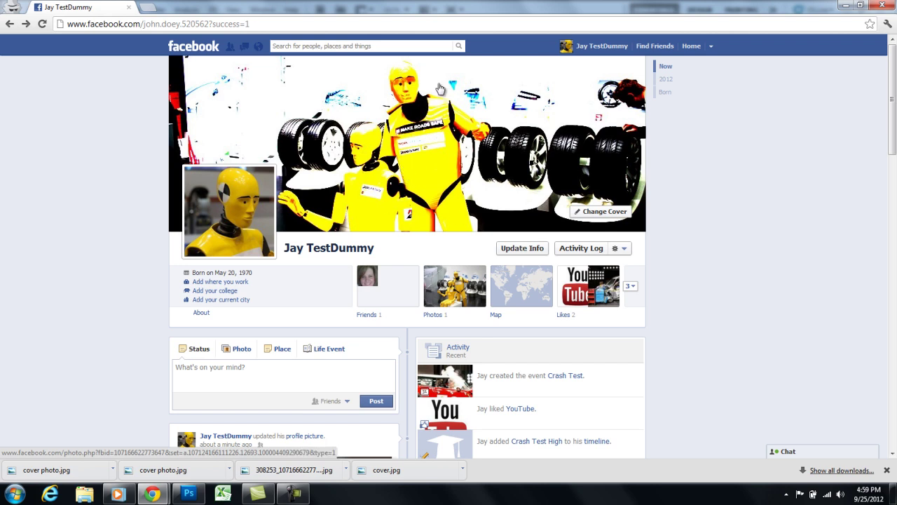
click(408, 146)
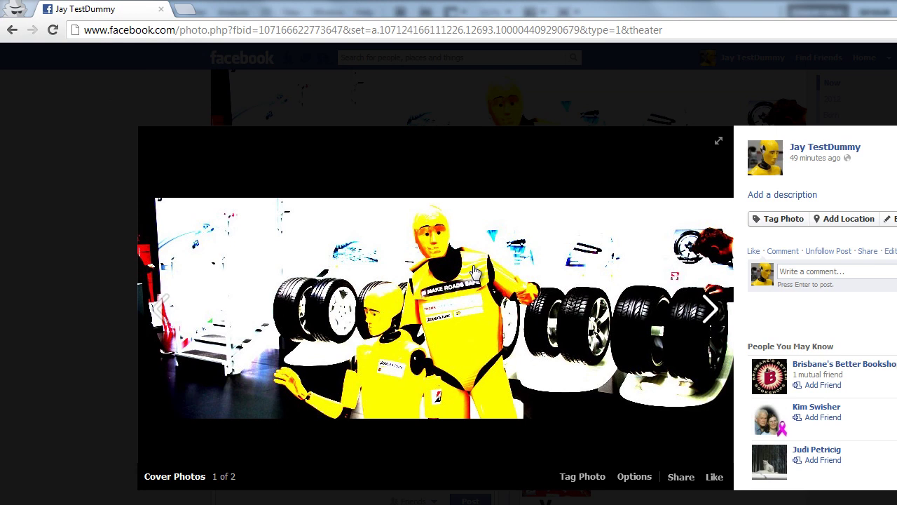
Step: Save the cover image to the Desktop as cover photo.jpg, replacing the old copy, and close the viewer
right_click(427, 242)
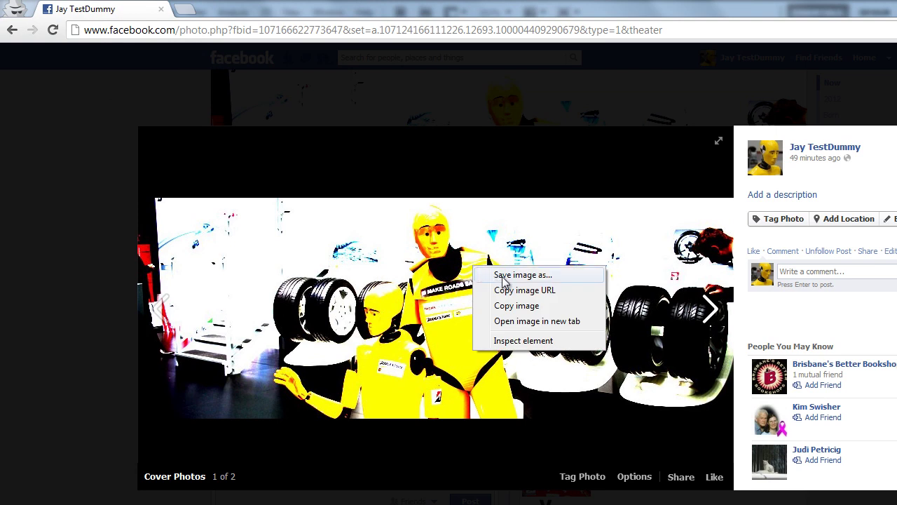
click(499, 277)
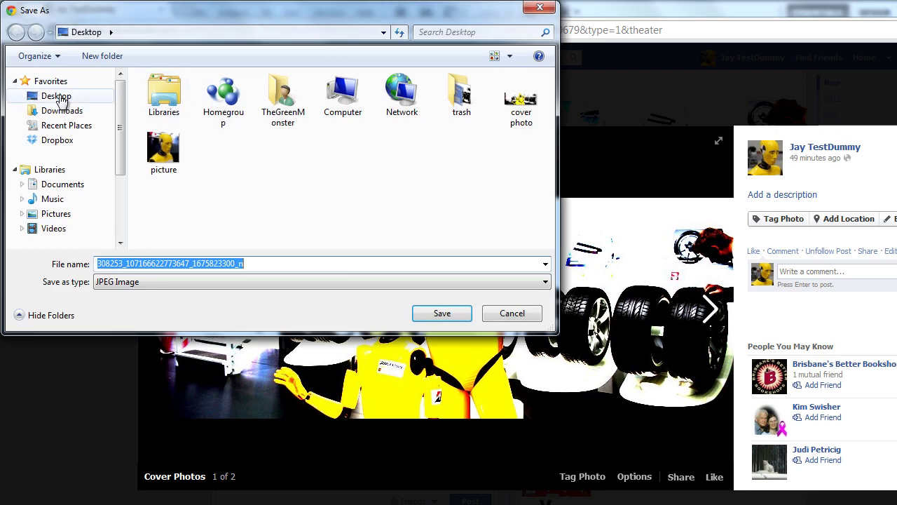
click(56, 96)
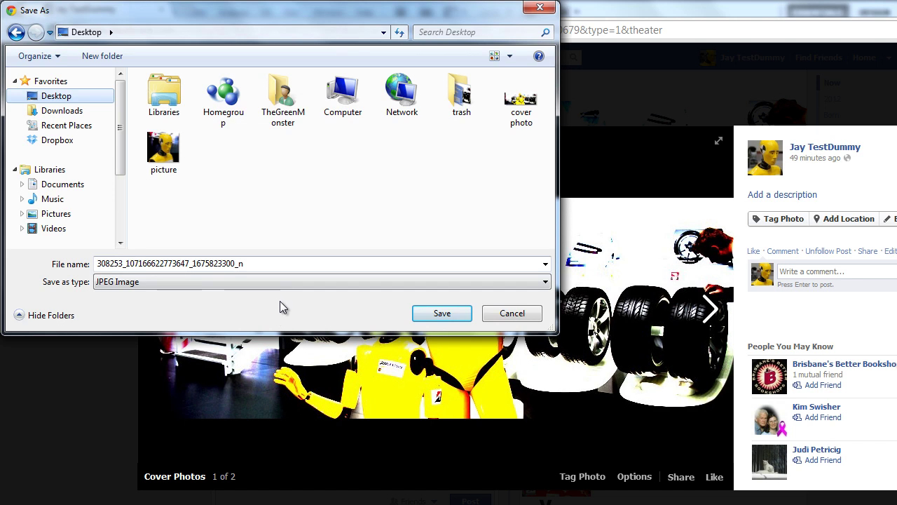
double_click(279, 264)
text(cover photo)
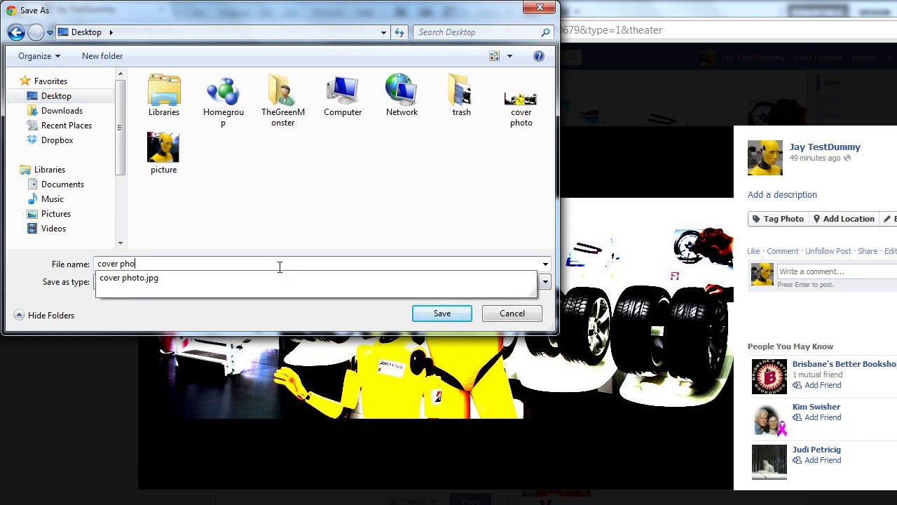
click(434, 313)
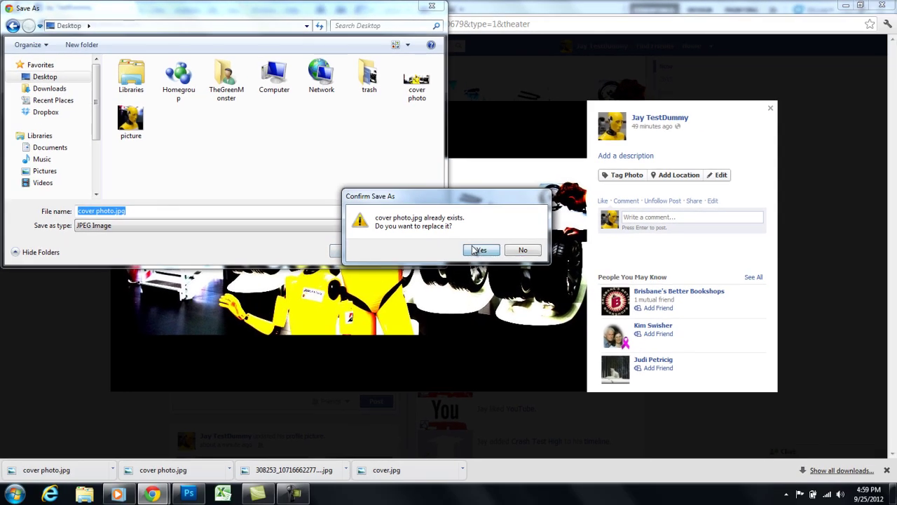
click(596, 310)
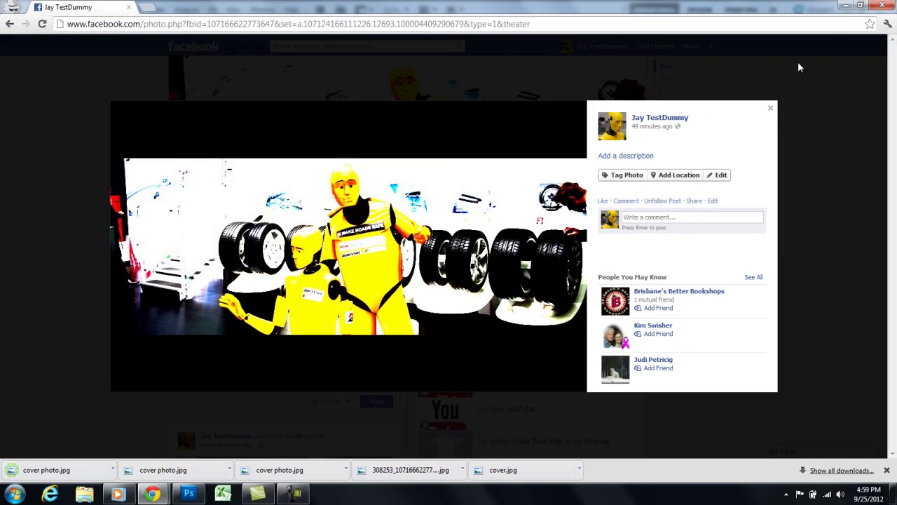
click(770, 114)
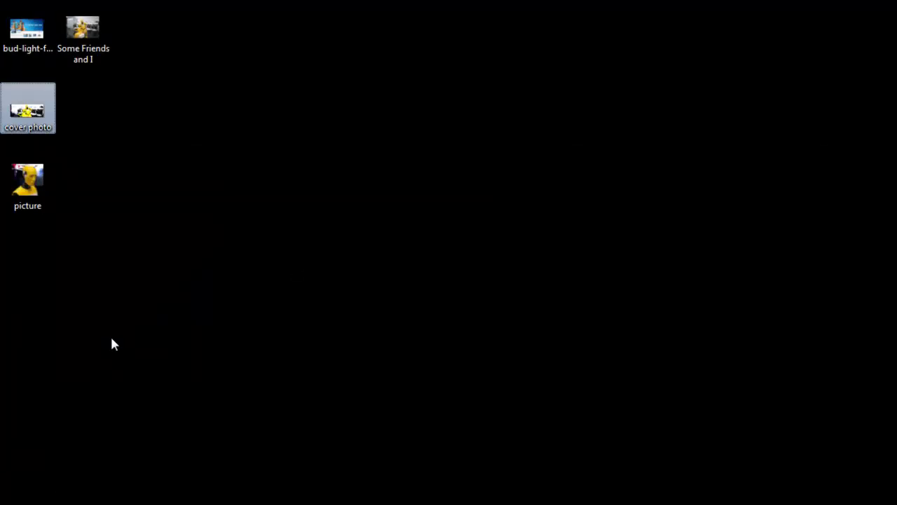
Step: Open the Desktop's cover photo.jpg with Adobe Photoshop CS5.1
right_click(24, 110)
mouse_move(98, 245)
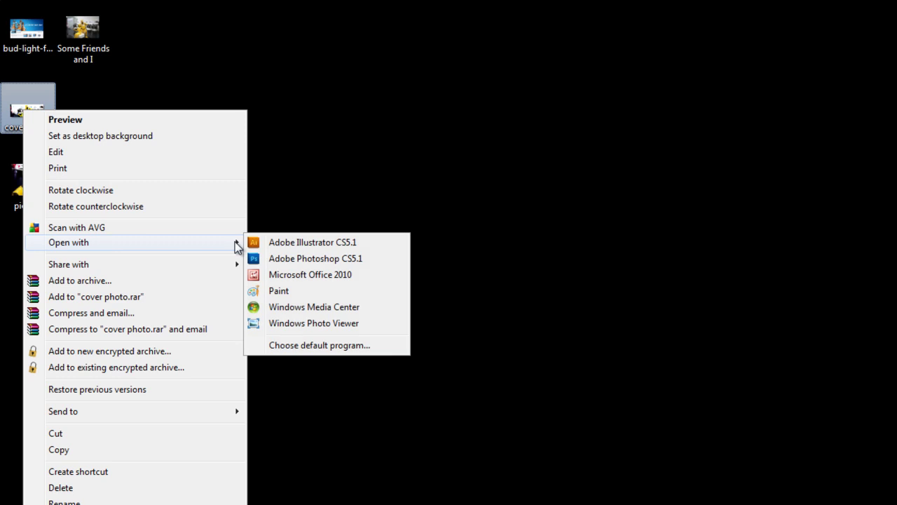
click(291, 259)
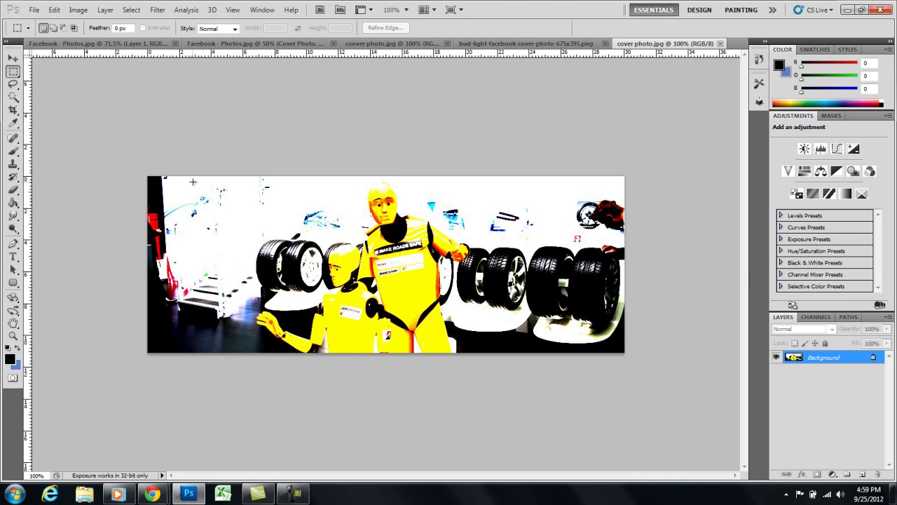
Step: Select the entire cover photo with Ctrl+A
key(ctrl+a)
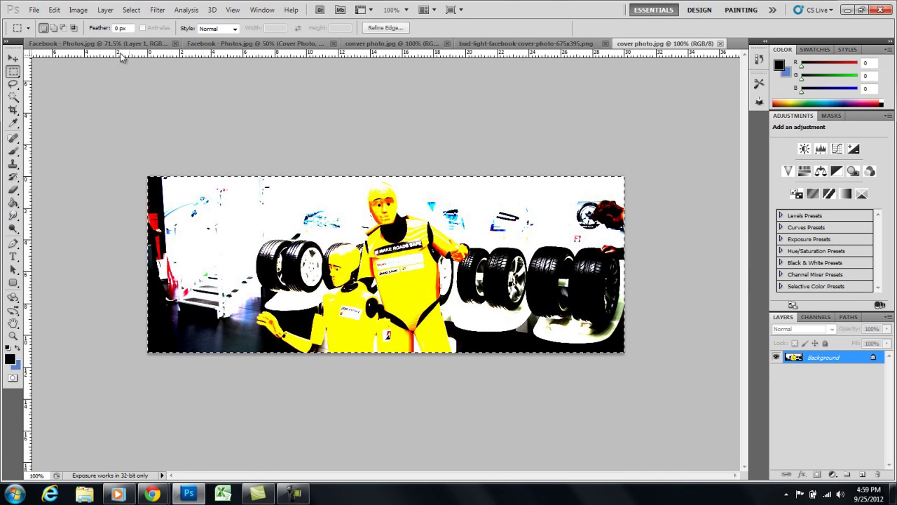
click(133, 10)
click(160, 64)
Step: Create a new blank document 851 pixels wide and 500 pixels high
click(32, 9)
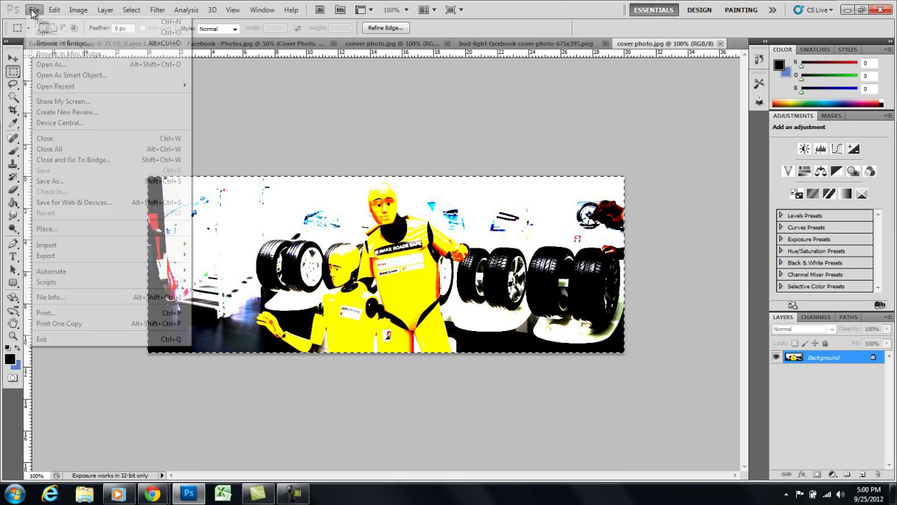
click(42, 23)
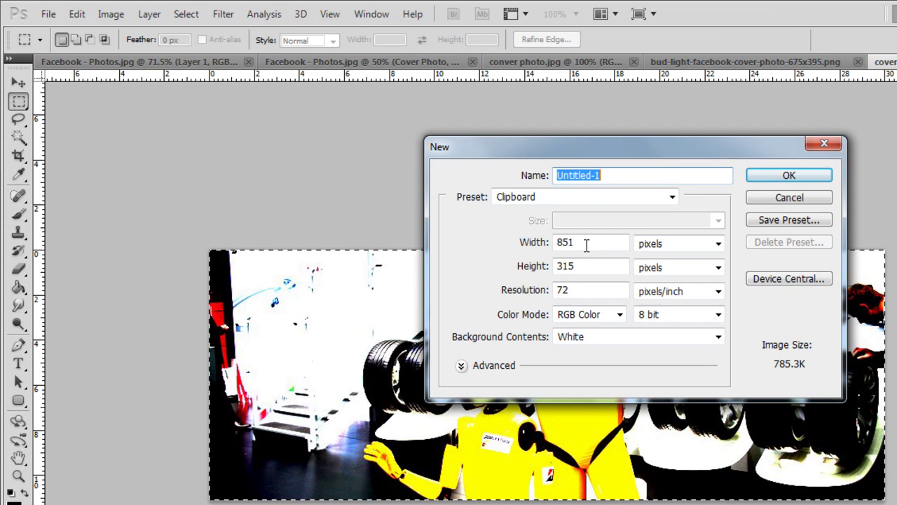
click(587, 244)
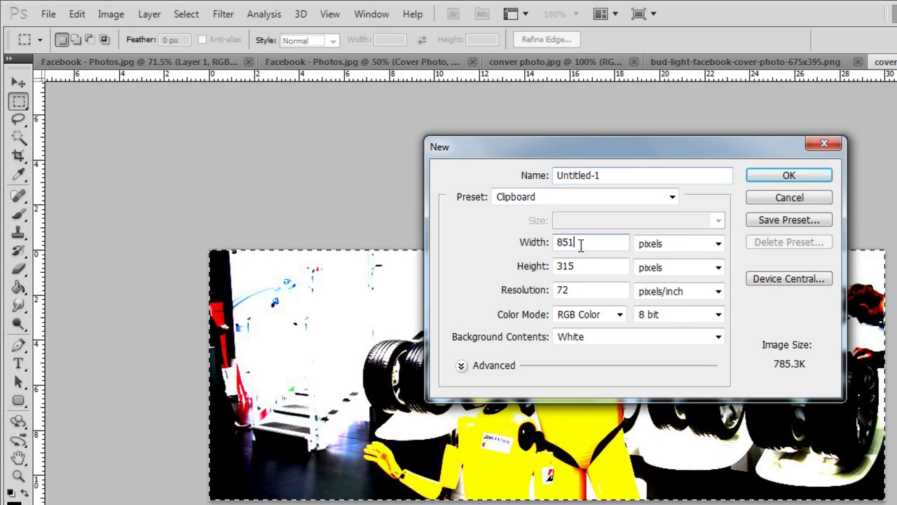
drag(588, 244, 555, 243)
click(574, 269)
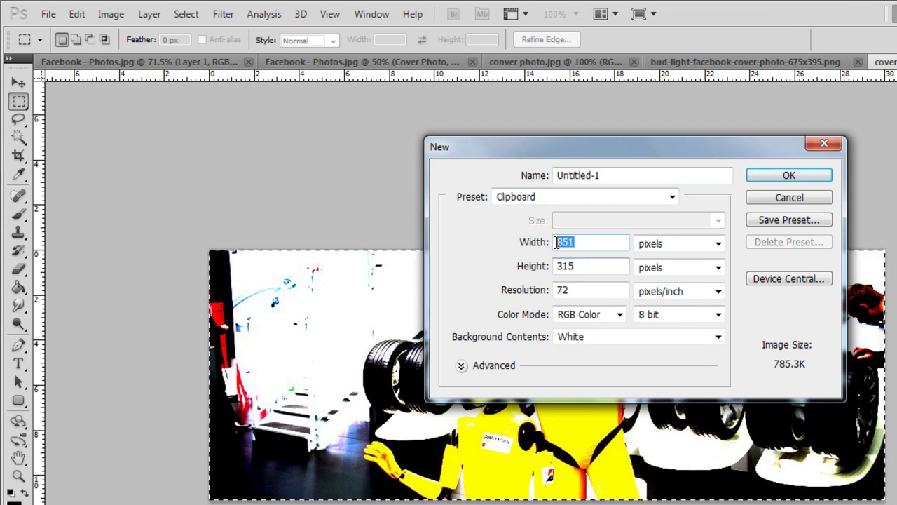
drag(589, 269, 532, 268)
click(586, 244)
drag(581, 243, 537, 245)
drag(583, 269, 538, 270)
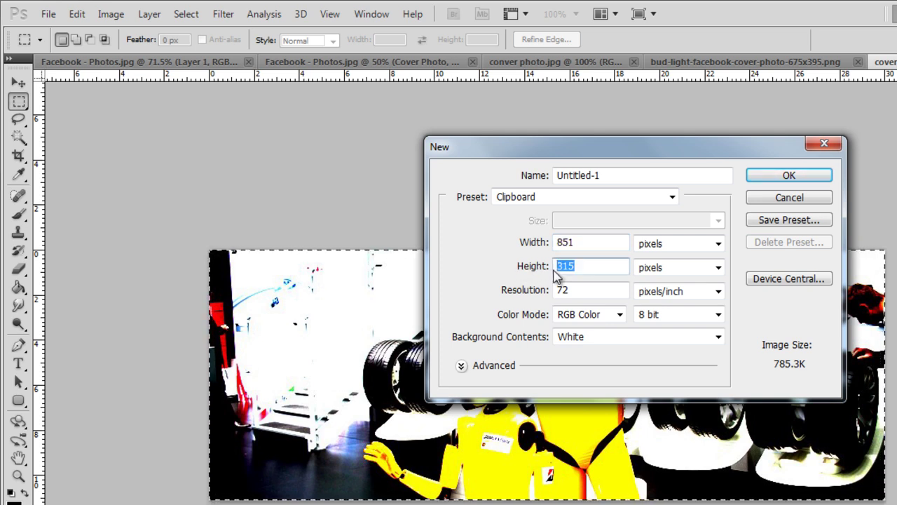
text(500)
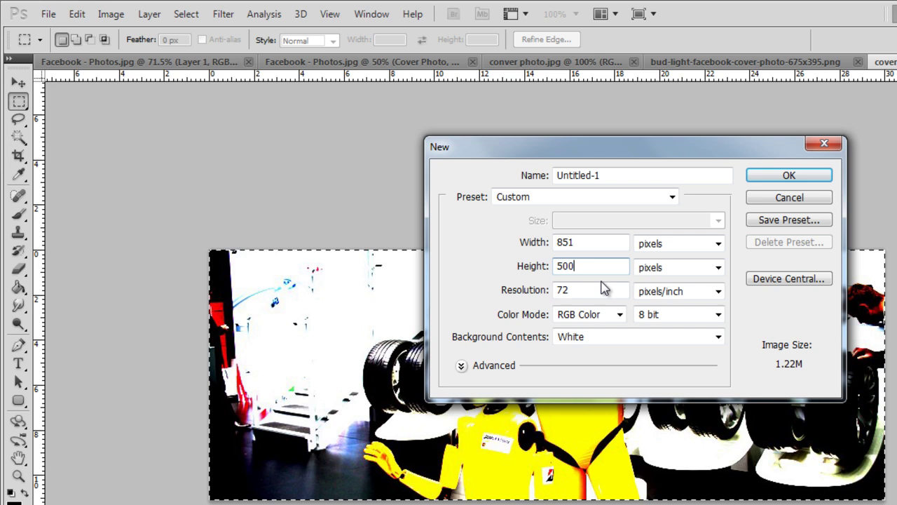
click(789, 175)
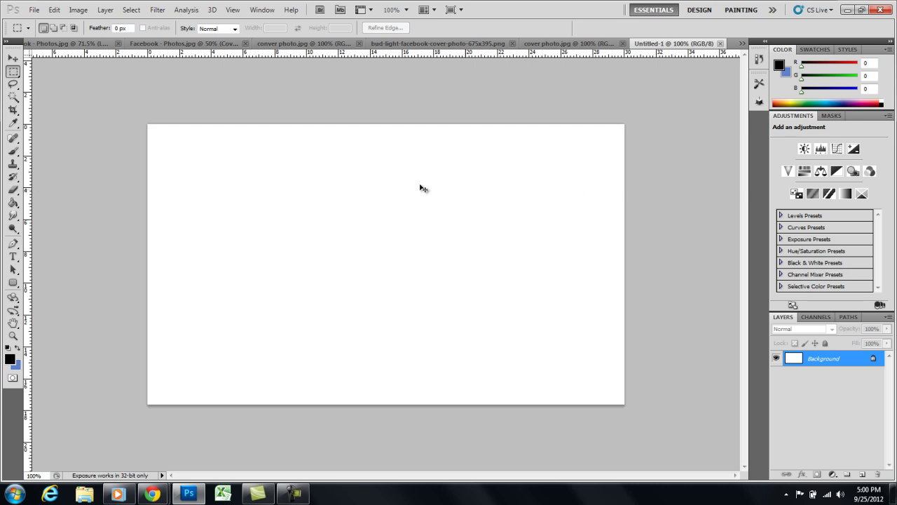
Step: Paste the cover photo onto a new layer and move it flush with the canvas top
key(ctrl+shift+alt+n)
key(ctrl+v)
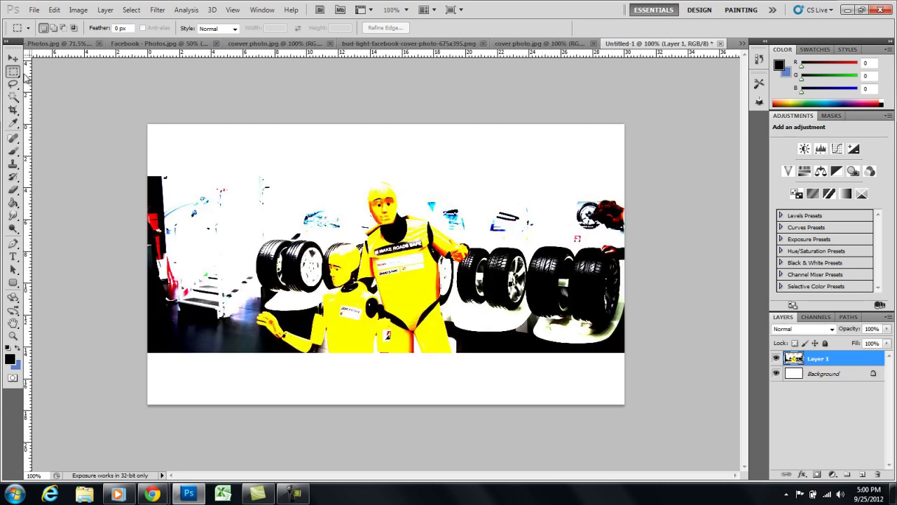
click(13, 57)
drag(284, 261, 283, 208)
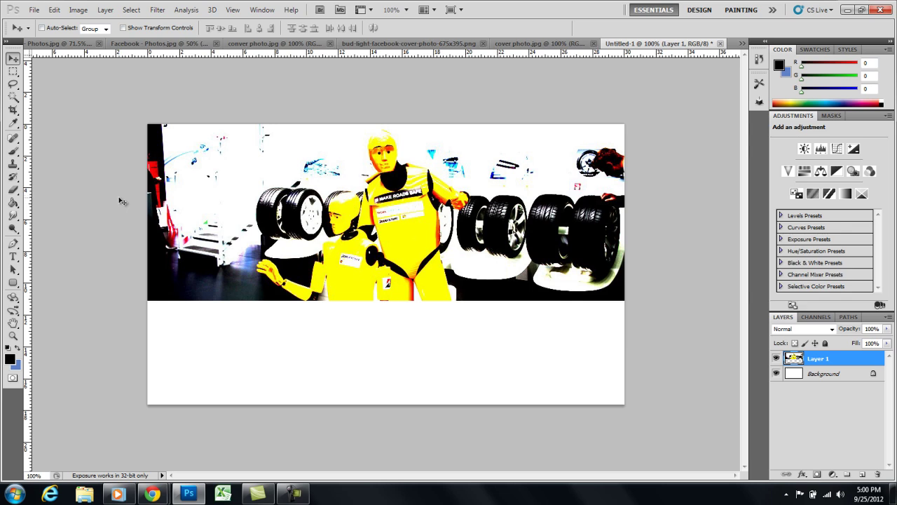
mouse_move(152, 494)
click(225, 438)
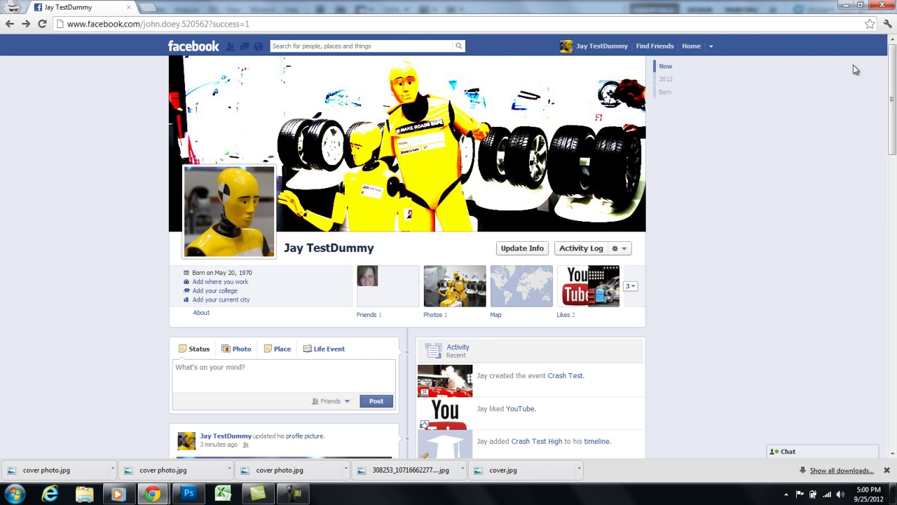
Step: Take a Print Screen capture of the Facebook profile with its dummy cover and profile picture
key(Print)
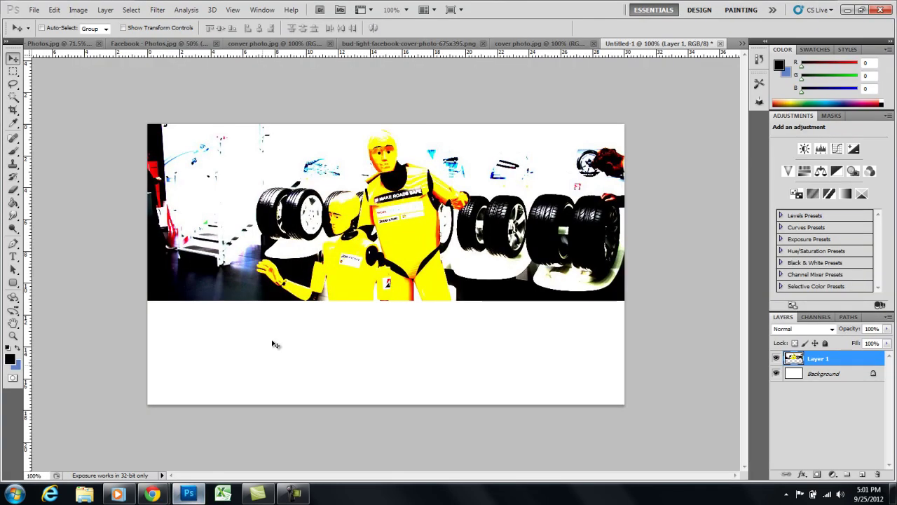
Step: Paste the profile screenshot as Layer 2 and nudge it until its cover matches the one beneath
click(54, 10)
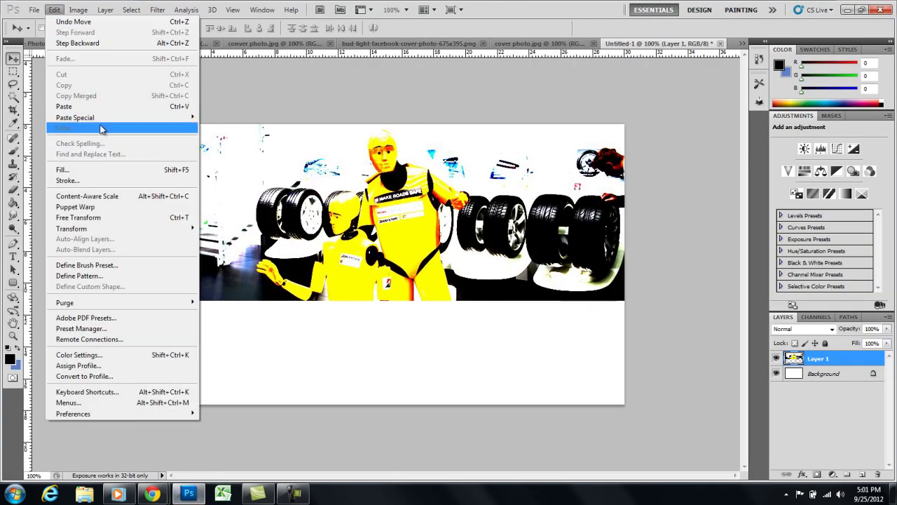
click(77, 109)
drag(466, 292, 307, 249)
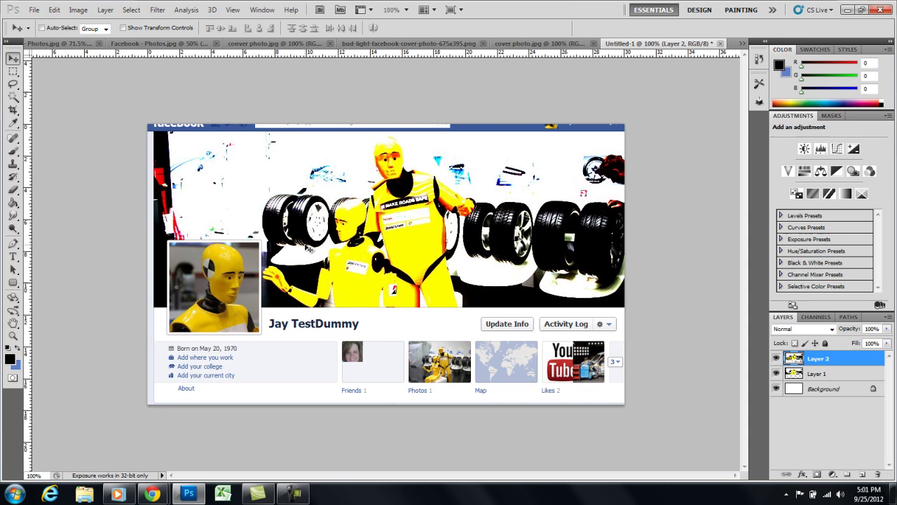
drag(309, 250, 307, 246)
key(Left)
key(Left)
key(Left)
key(Left)
key(Left)
key(Left)
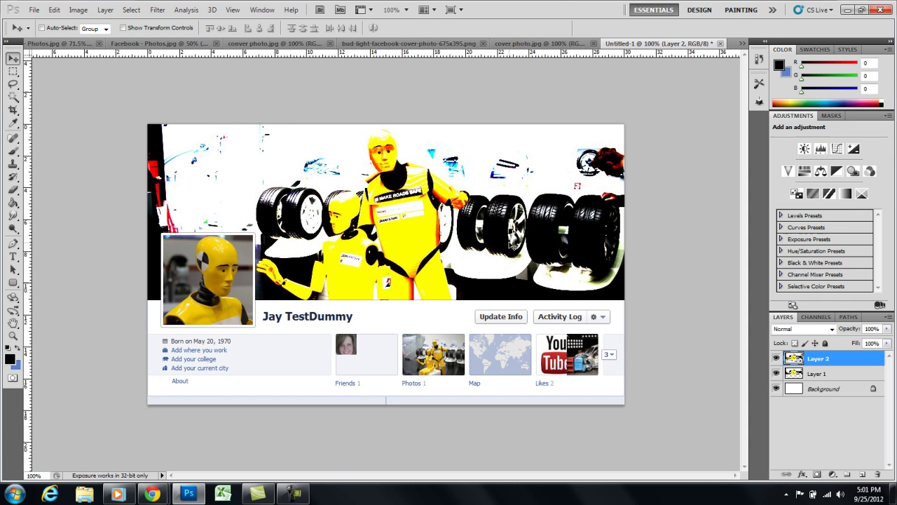
Step: Fill the profile-picture square solid black on new Layer 3, toggling its visibility to compare
click(12, 72)
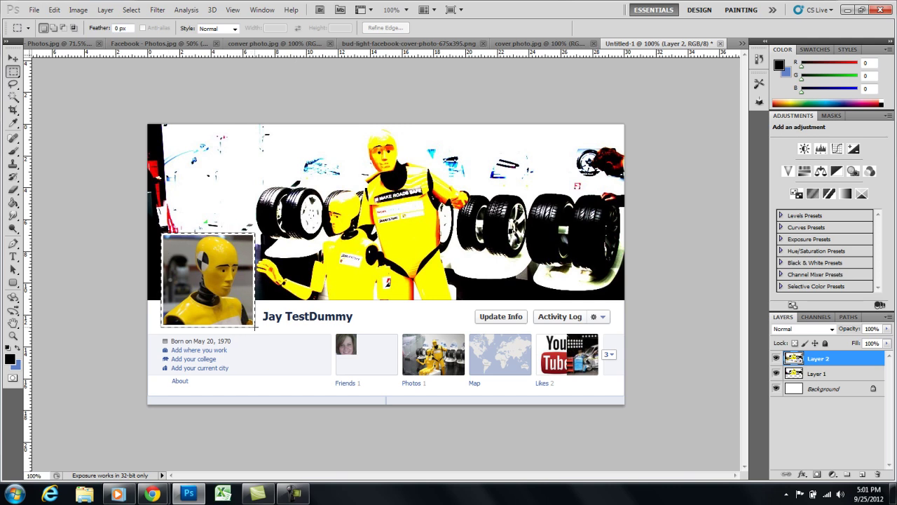
drag(255, 327, 255, 326)
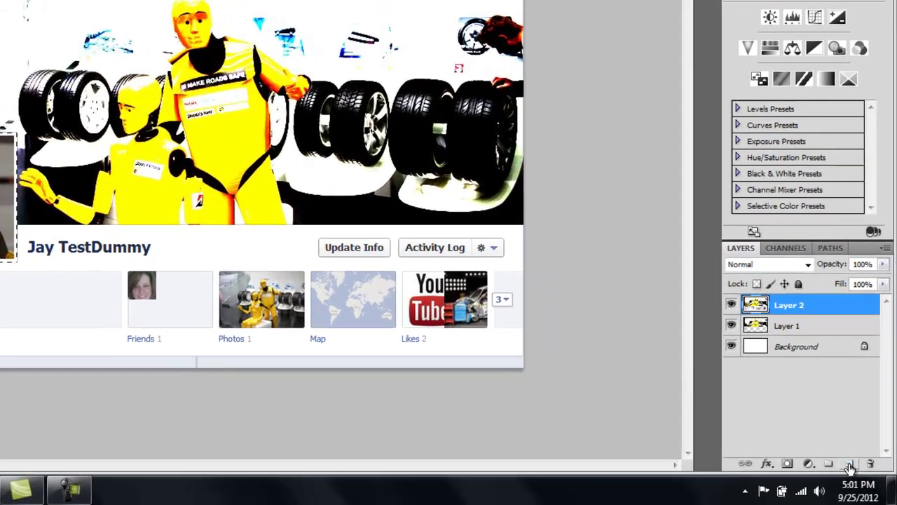
click(860, 474)
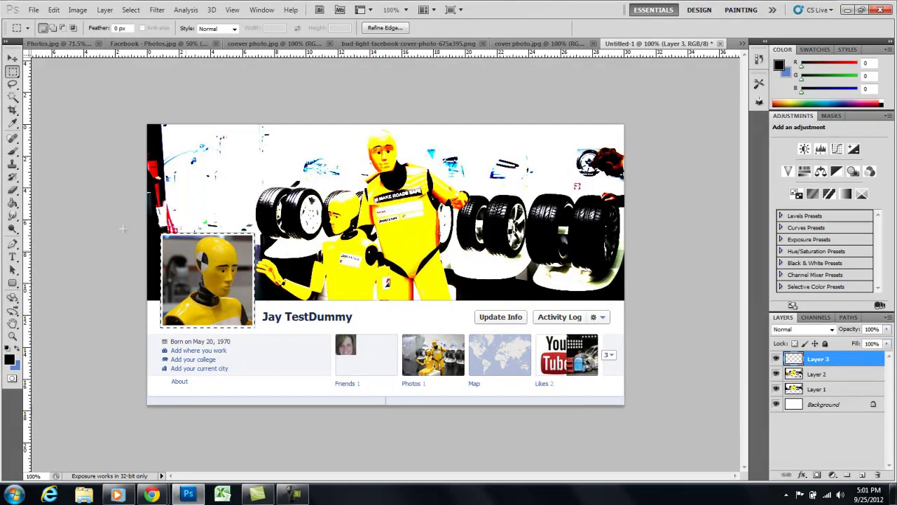
click(12, 203)
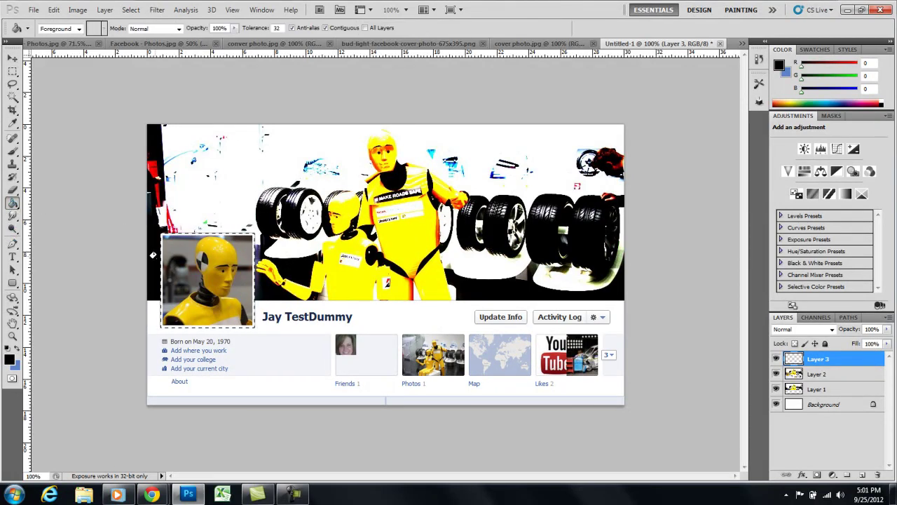
click(184, 284)
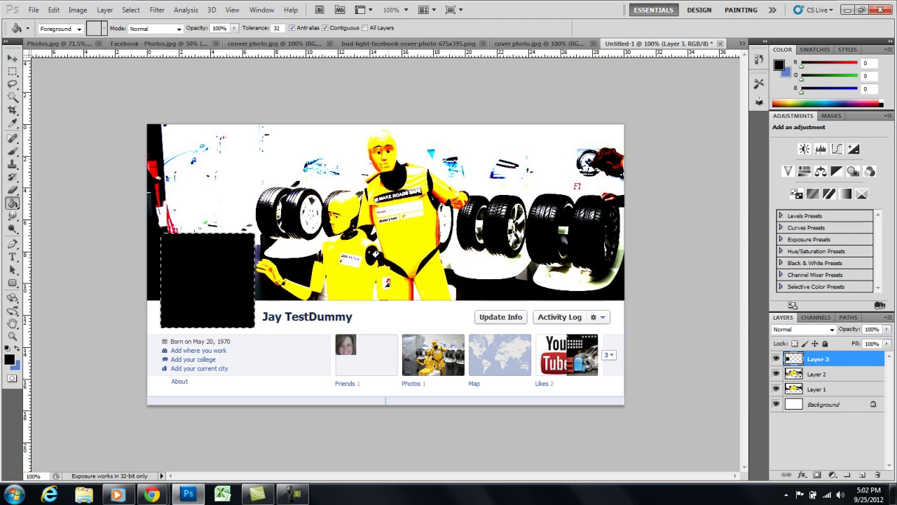
click(775, 358)
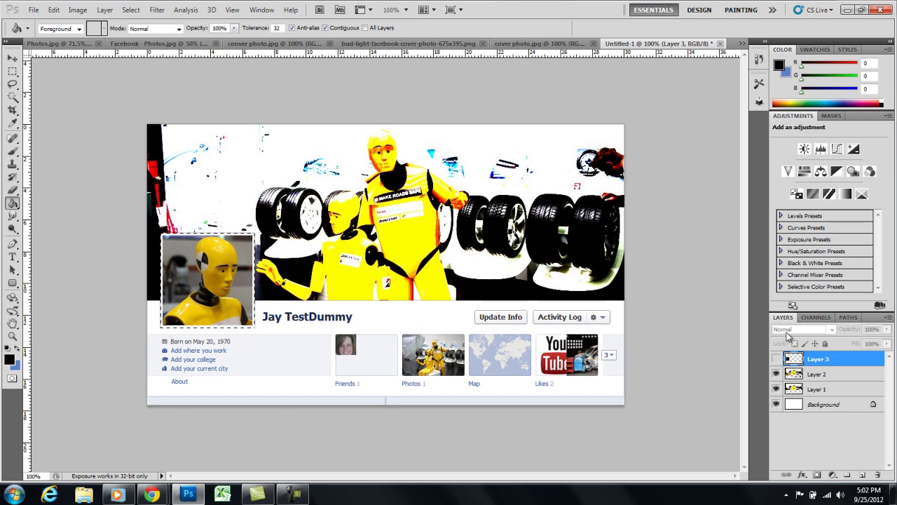
click(775, 358)
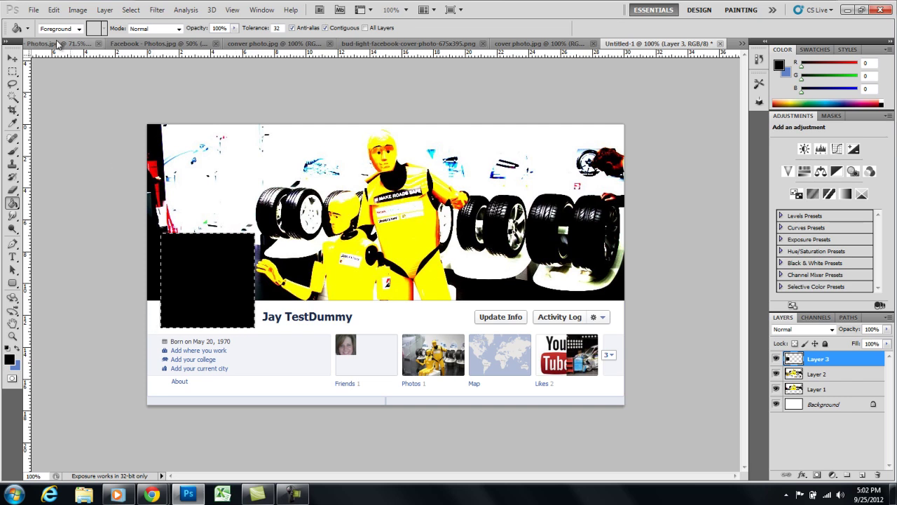
Step: Place a horizontal guide at the profile picture's bottom edge, deselect, and hide Layer 3
click(12, 59)
drag(78, 70, 168, 328)
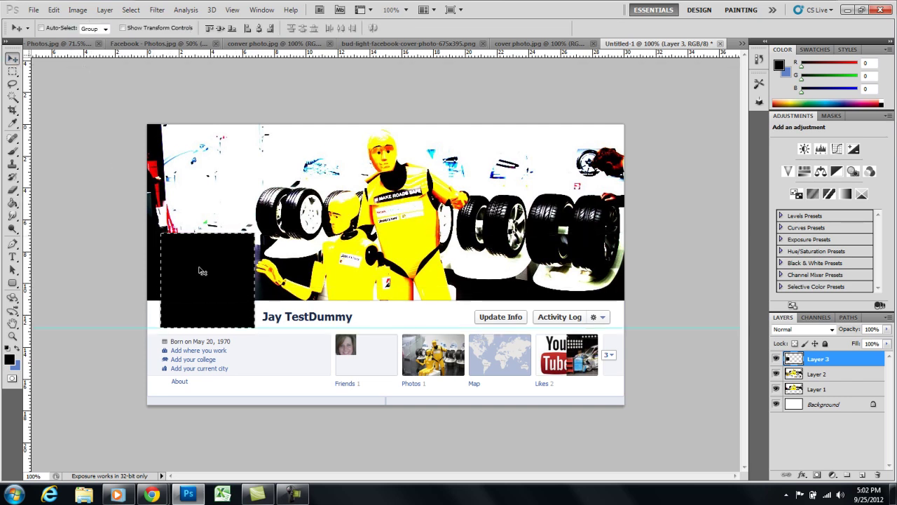
click(252, 61)
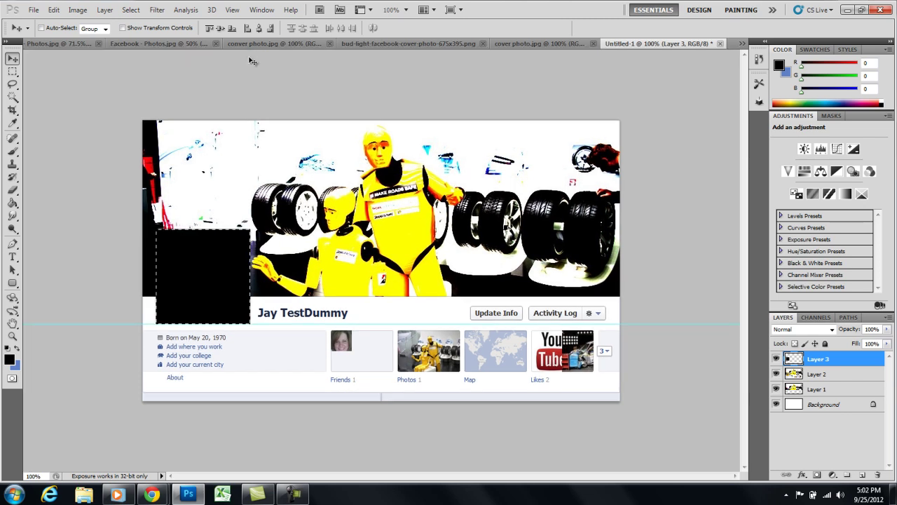
key(ctrl+r)
key(ctrl+r)
key(ctrl+r)
drag(245, 58, 232, 328)
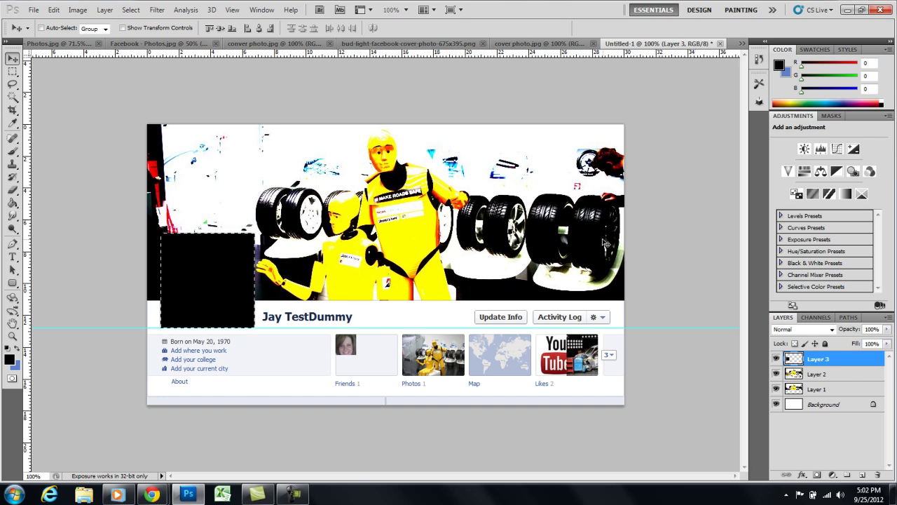
key(ctrl+d)
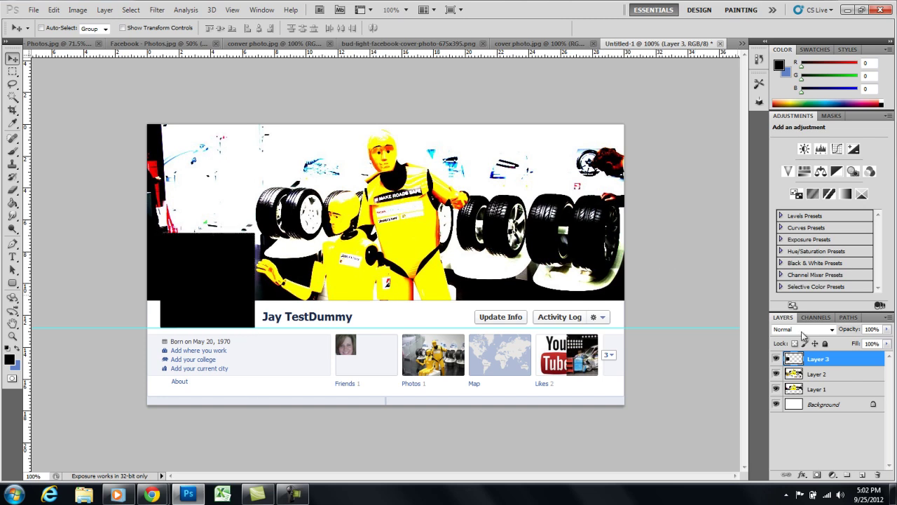
click(776, 359)
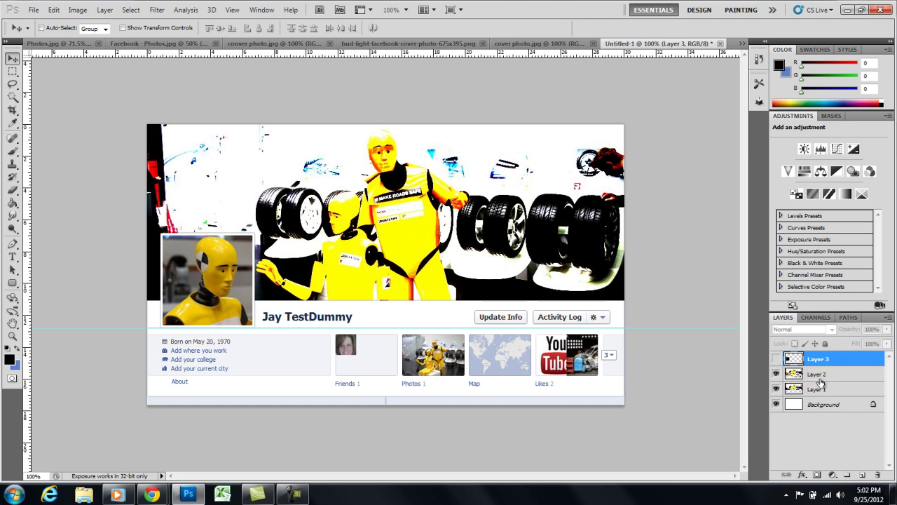
Step: Hide Layer 2 and free-transform Layer 1's cover to 116.24% so its bottom meets the guide
click(776, 374)
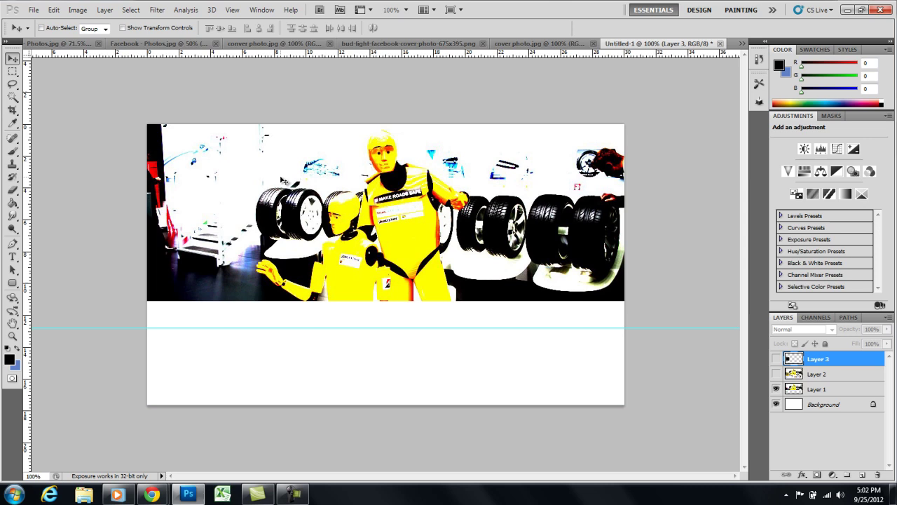
click(54, 10)
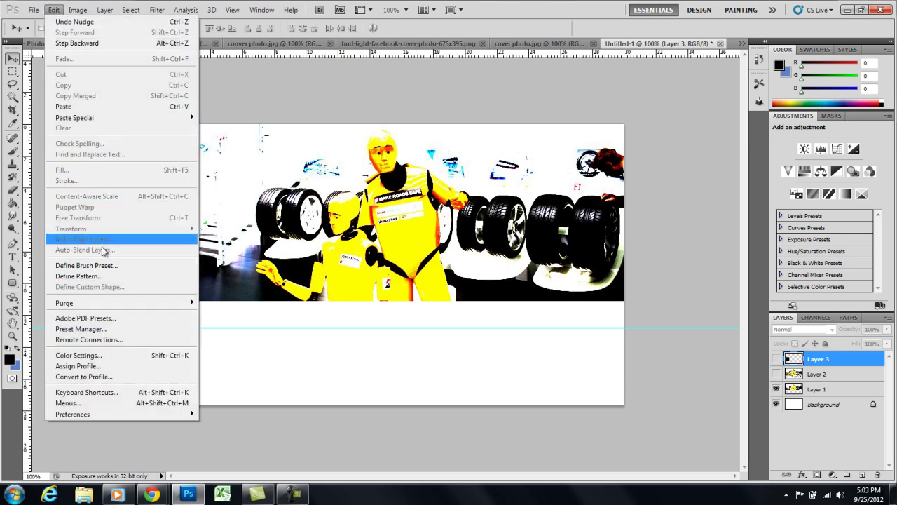
click(337, 221)
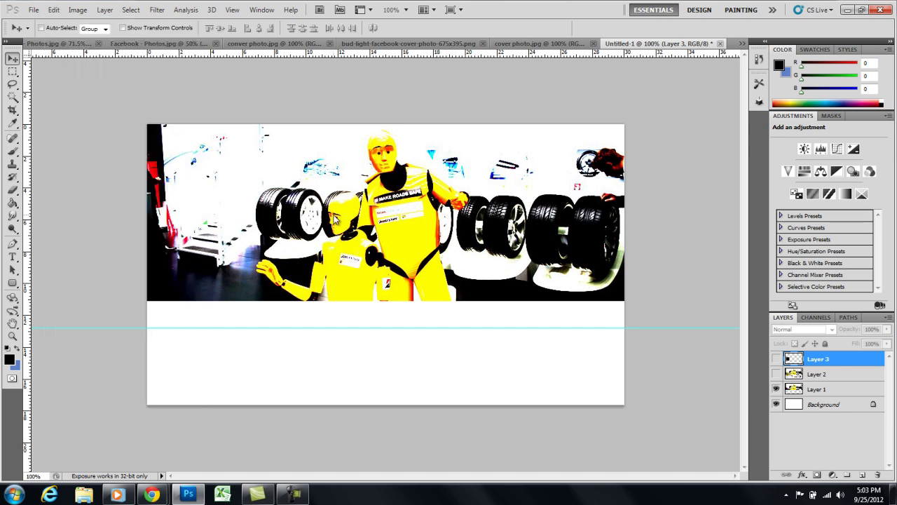
click(806, 389)
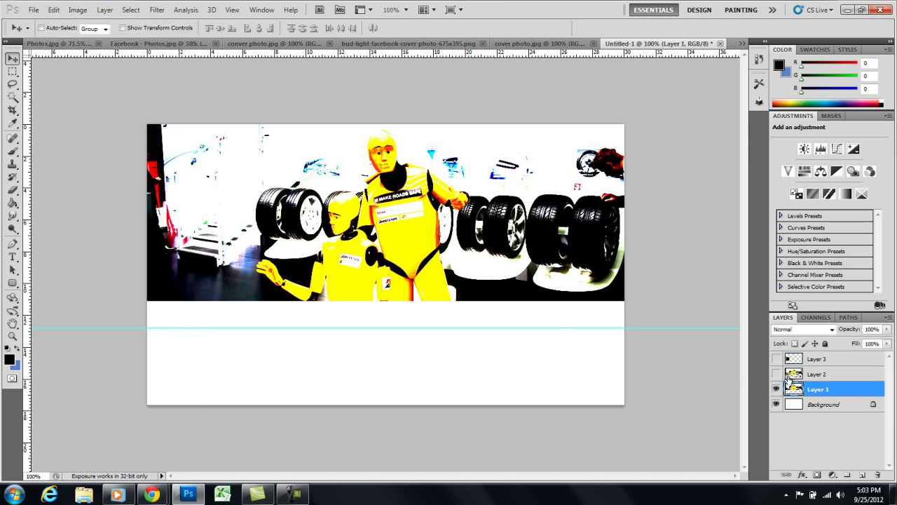
click(53, 9)
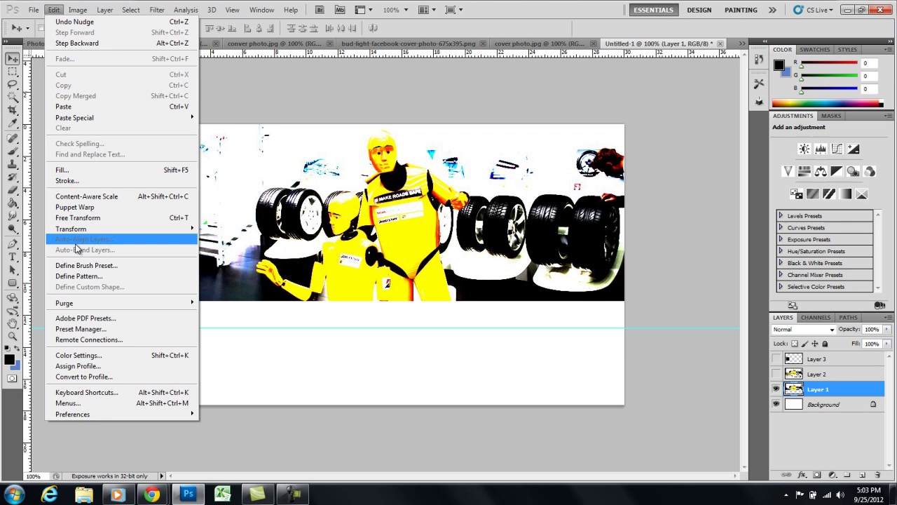
click(89, 218)
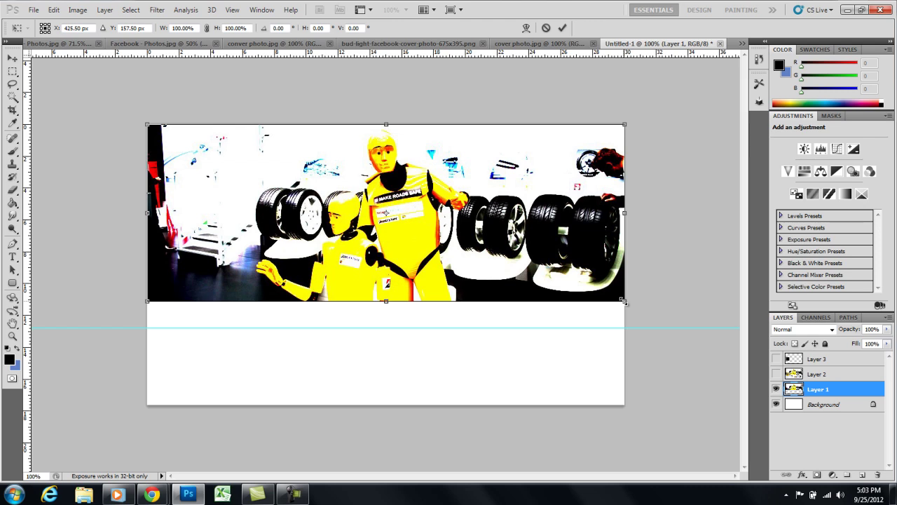
drag(625, 302, 693, 347)
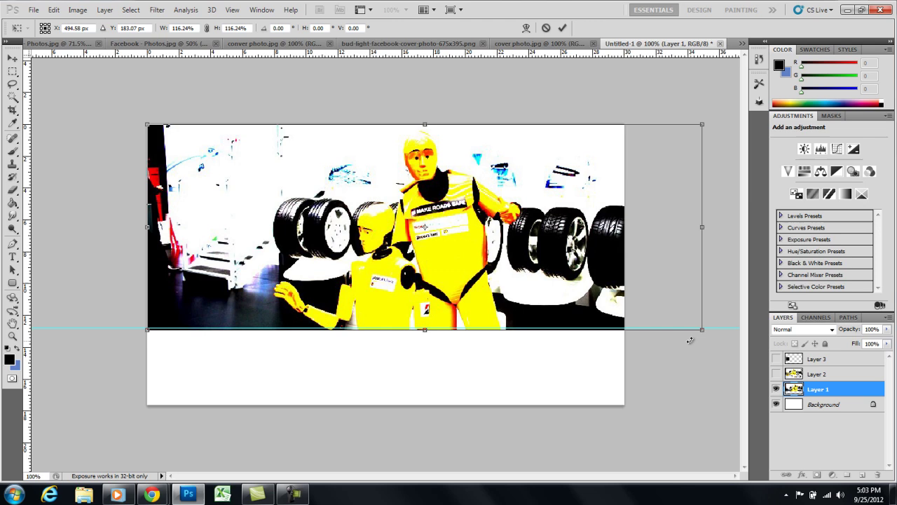
key(Return)
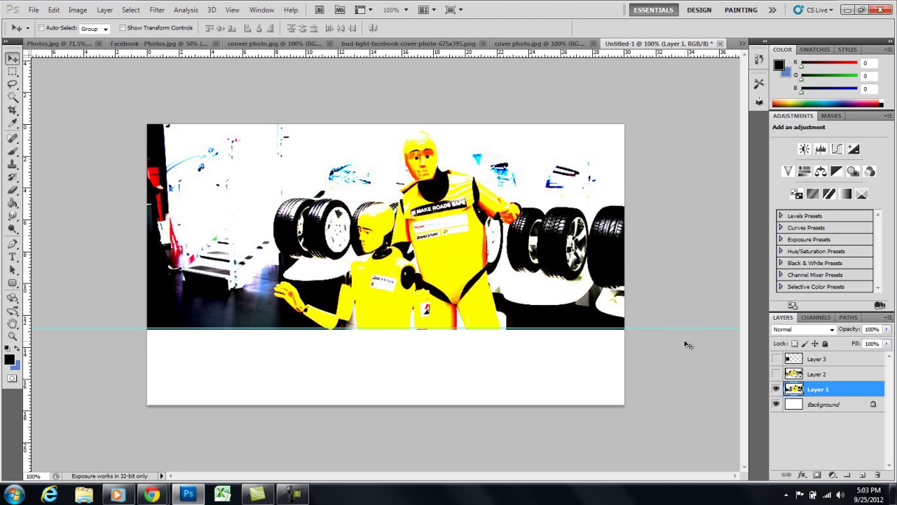
Step: Load the black square on Layer 3 as a selection, hide it, and return to Layer 1
click(777, 359)
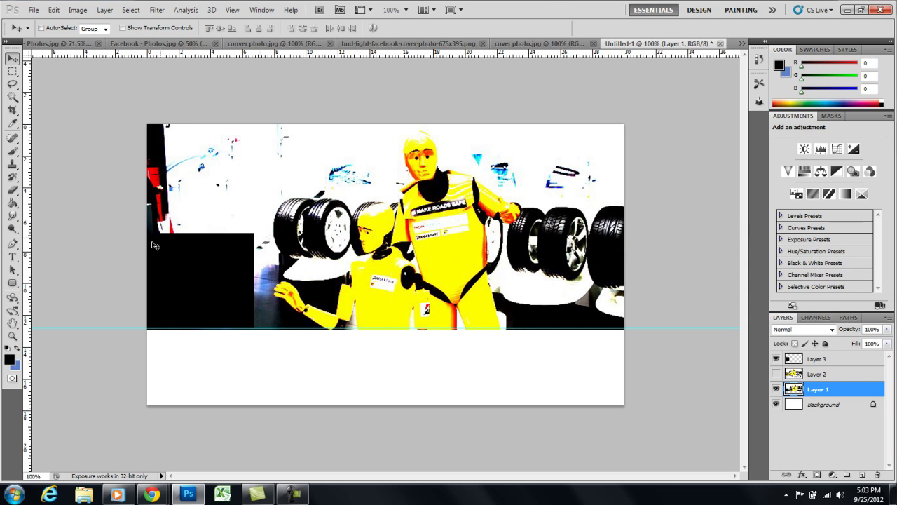
click(820, 362)
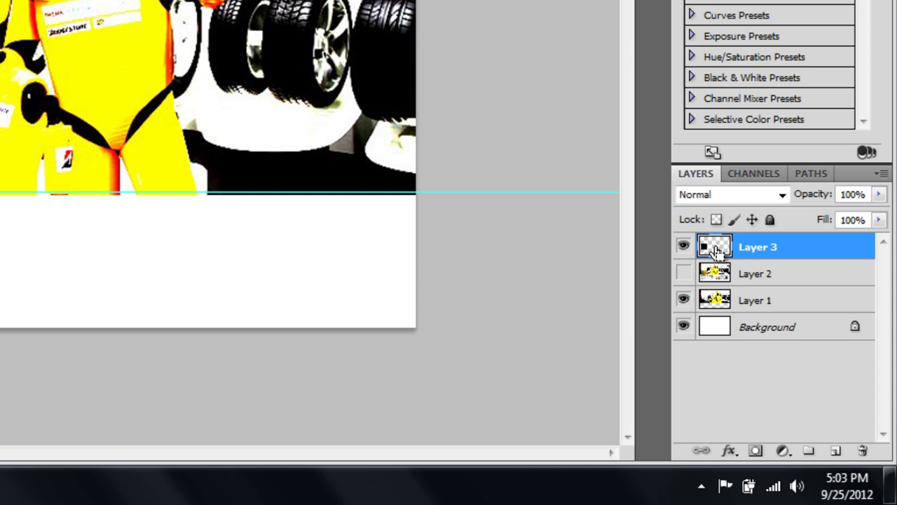
ctrl+click(722, 252)
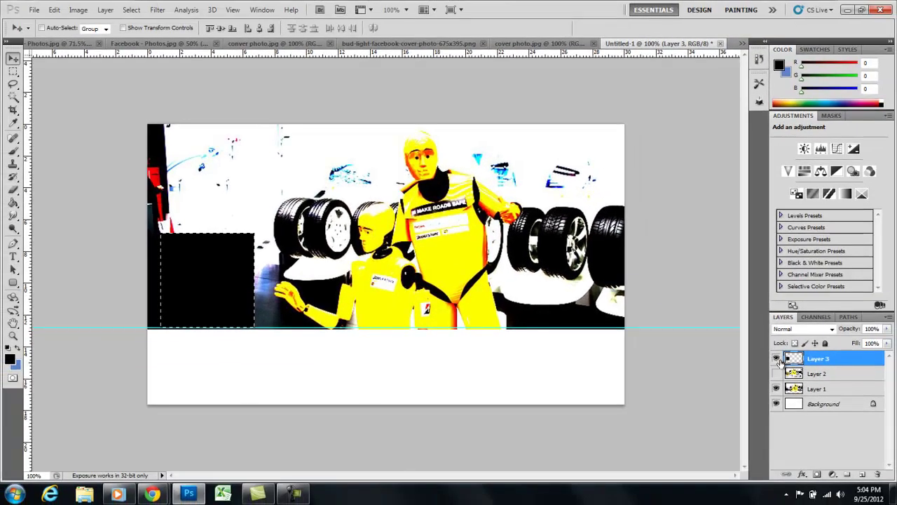
click(777, 358)
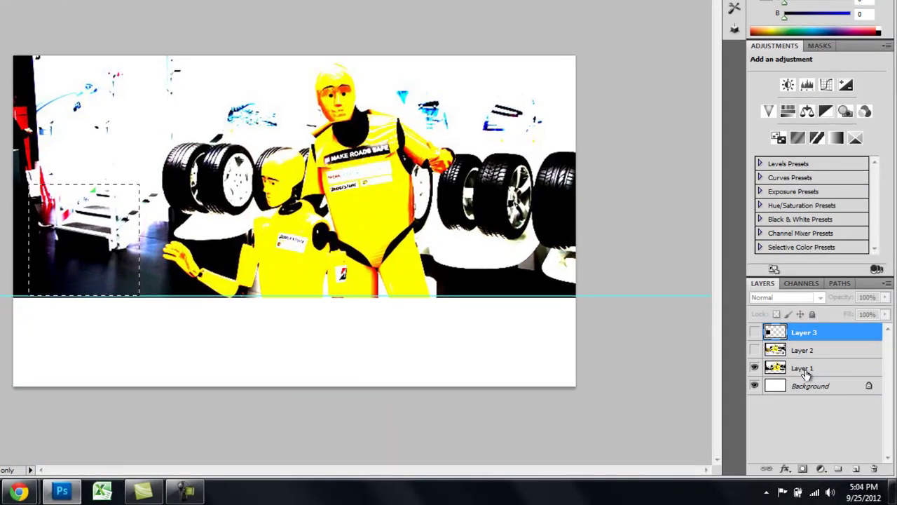
click(804, 370)
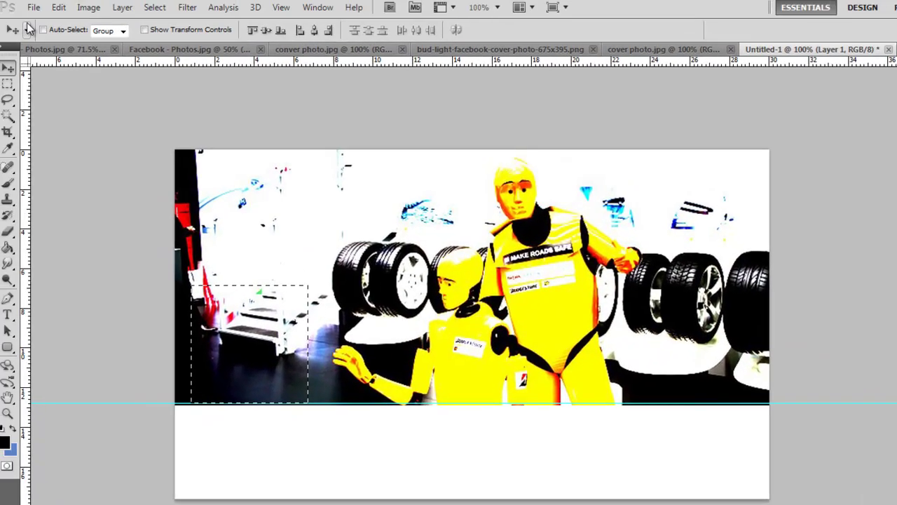
Step: Create a new blank document 180 pixels wide by 170 pixels high
click(33, 7)
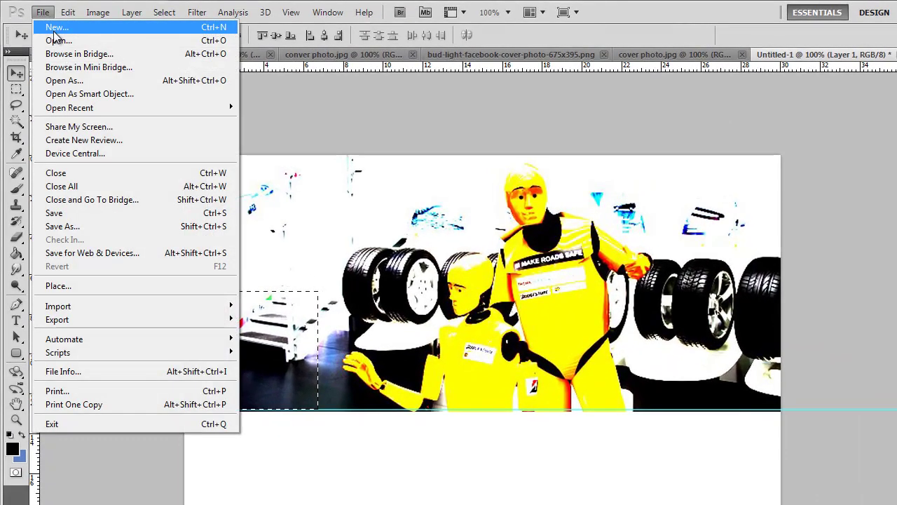
click(49, 19)
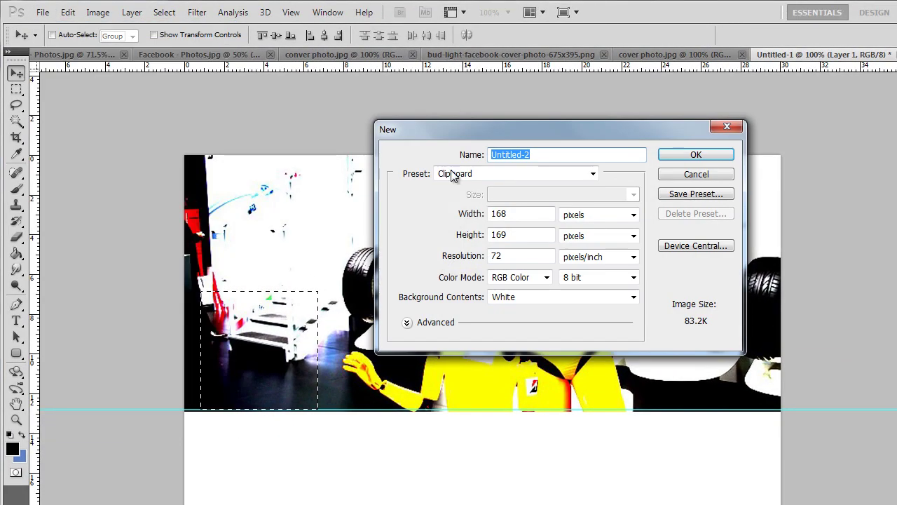
click(470, 214)
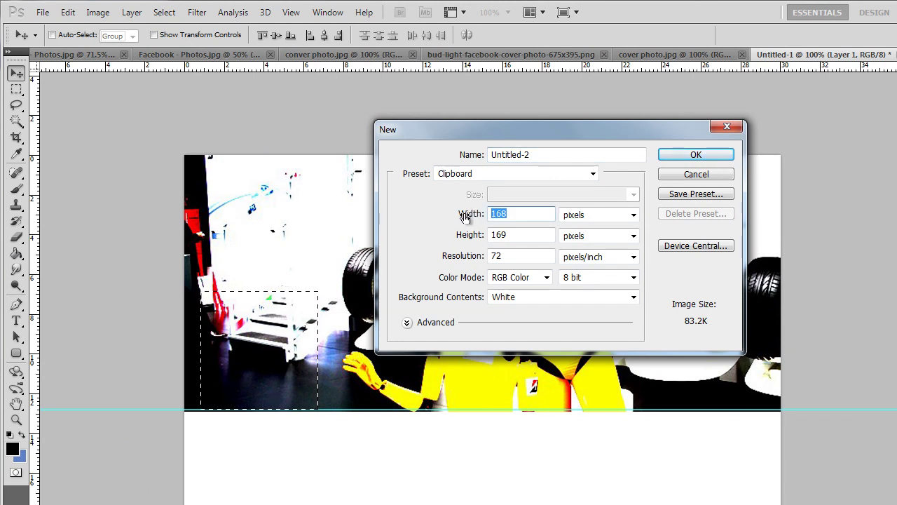
text(180)
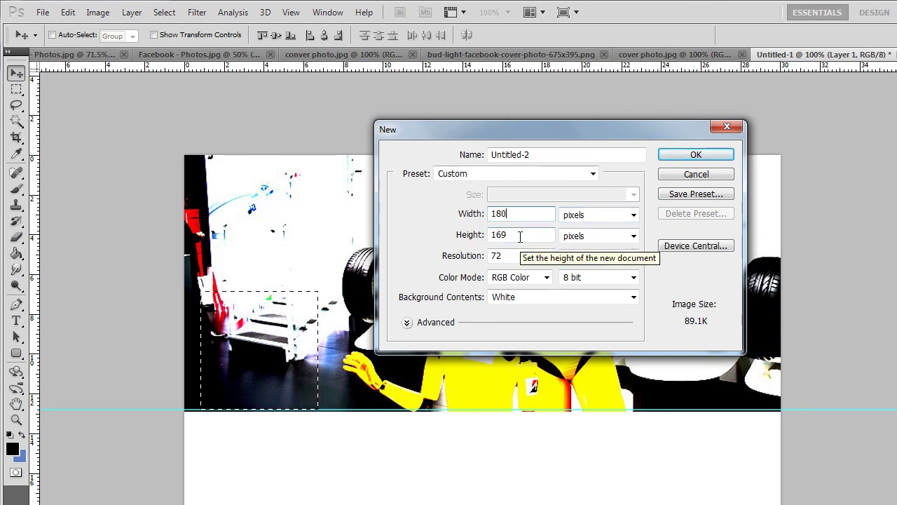
key(Tab)
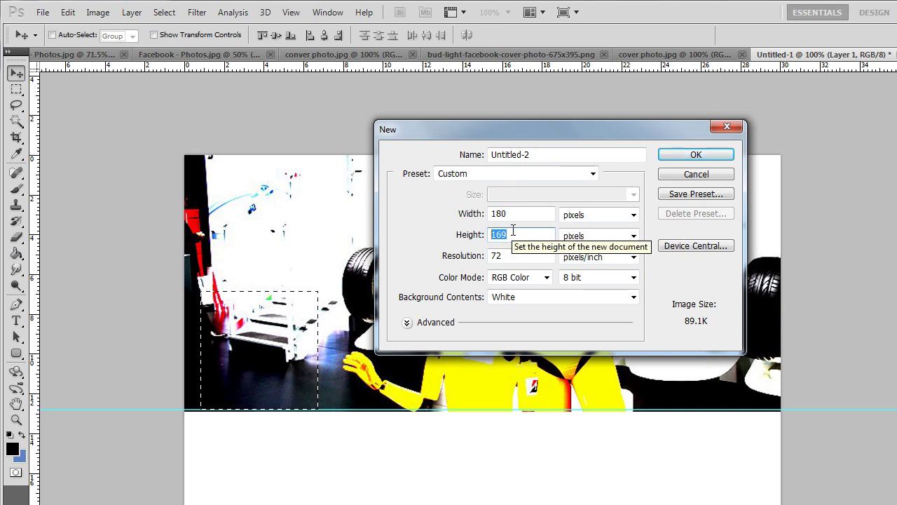
text(170)
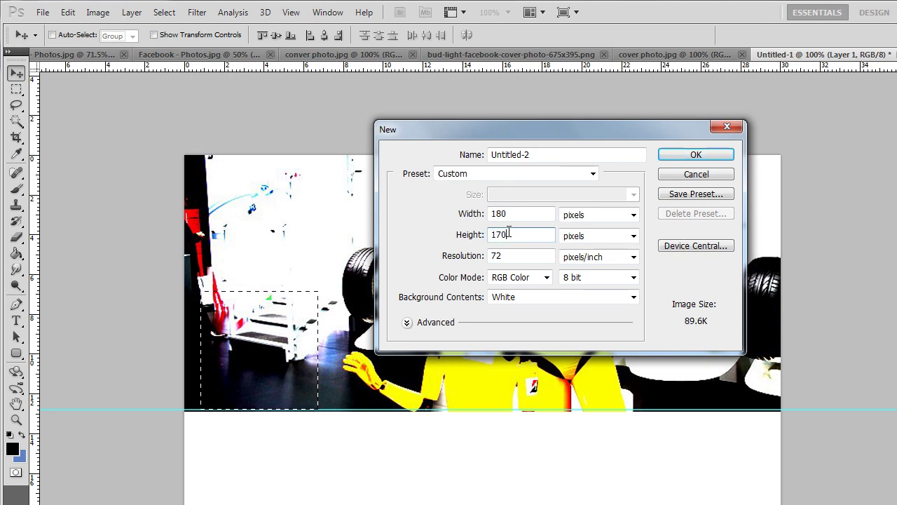
double_click(517, 213)
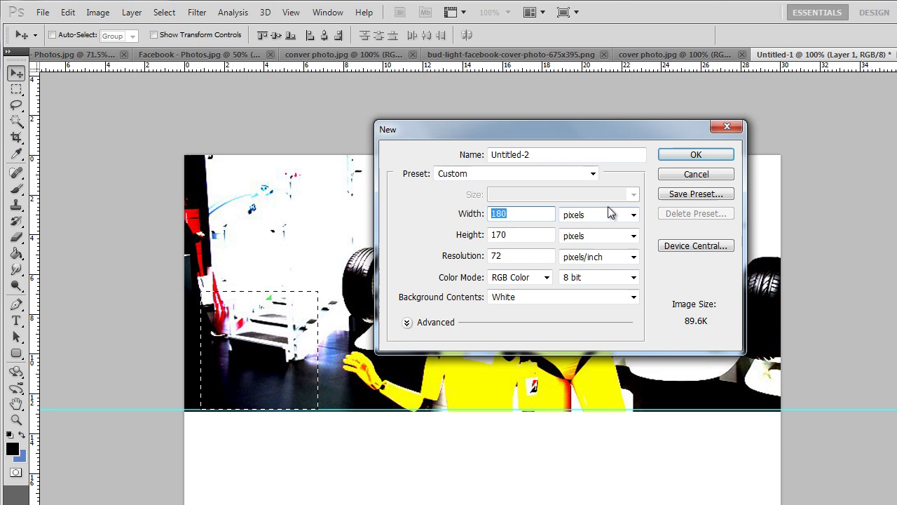
click(695, 154)
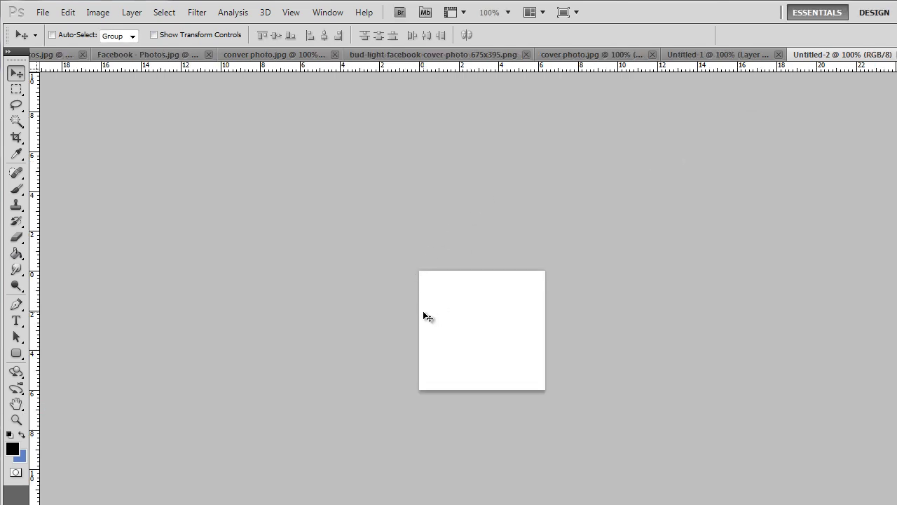
Step: Paste the stairs crop and stretch it to 107.14% width so it fills the canvas
key(ctrl+v)
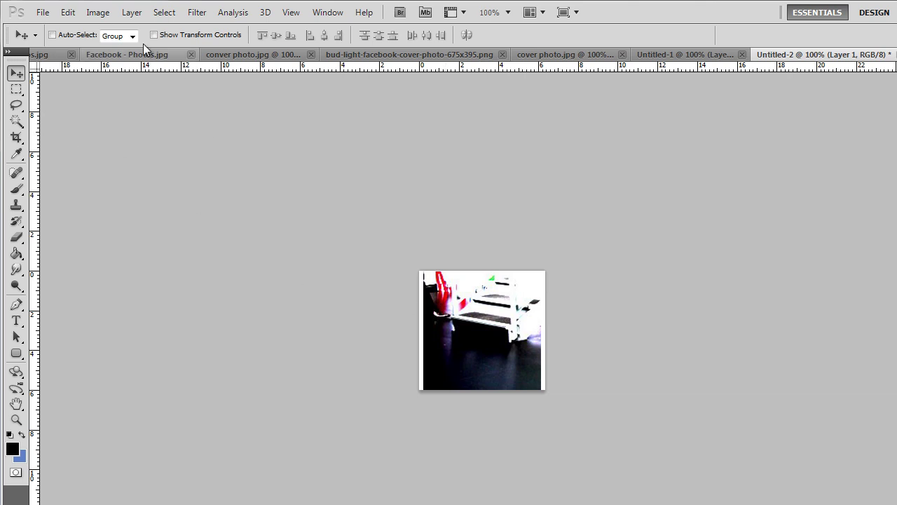
click(67, 12)
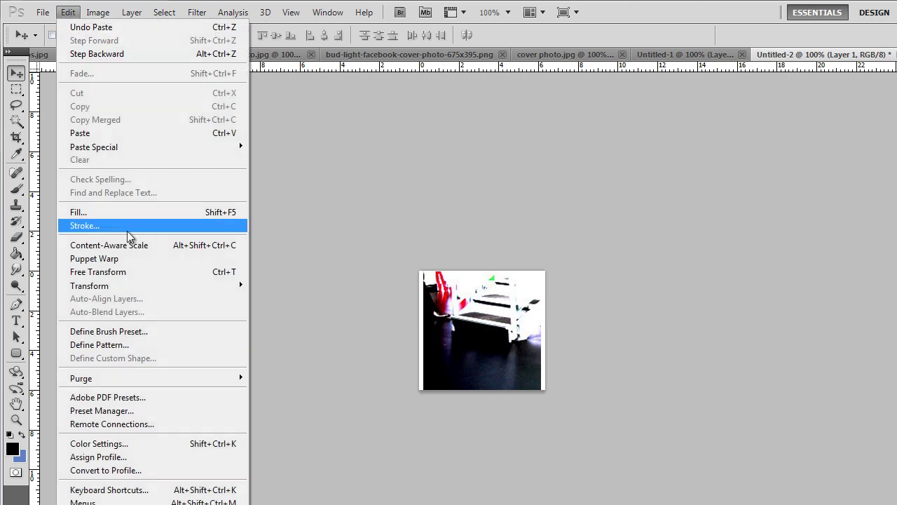
click(131, 271)
drag(423, 331, 419, 332)
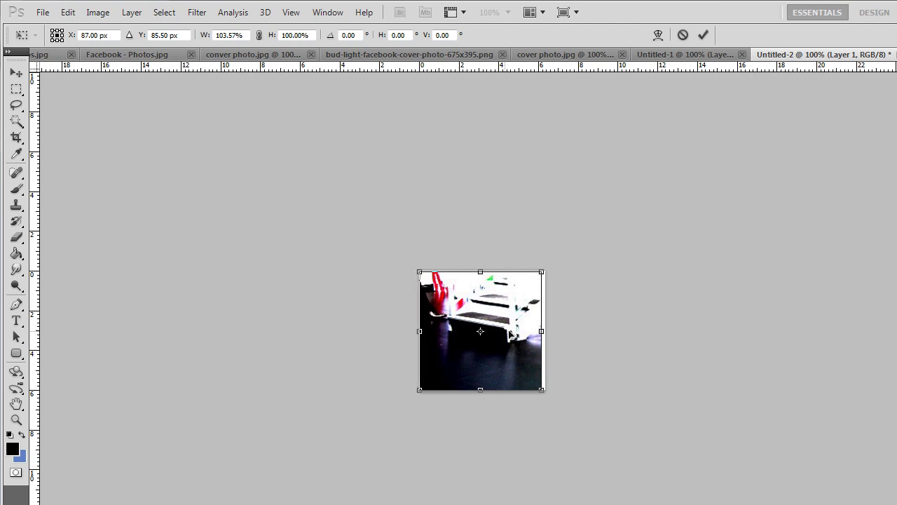
drag(542, 331, 548, 331)
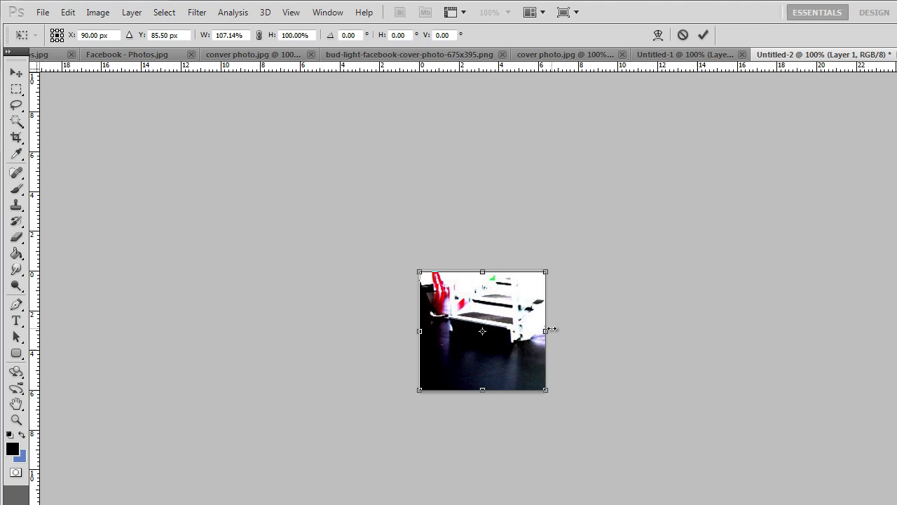
key(Return)
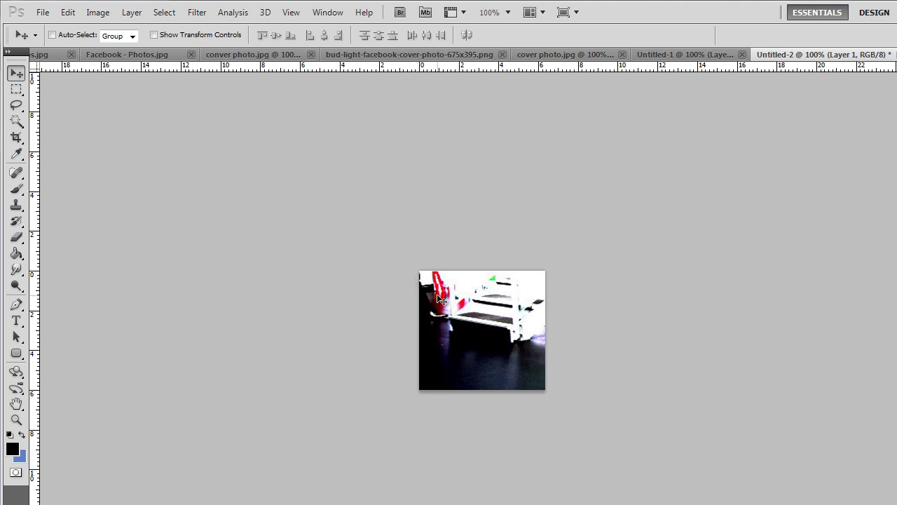
Step: Save the canvas as a JPEG named NEWprofilepicture.jpg, accepting the default quality options
click(67, 10)
mouse_move(53, 13)
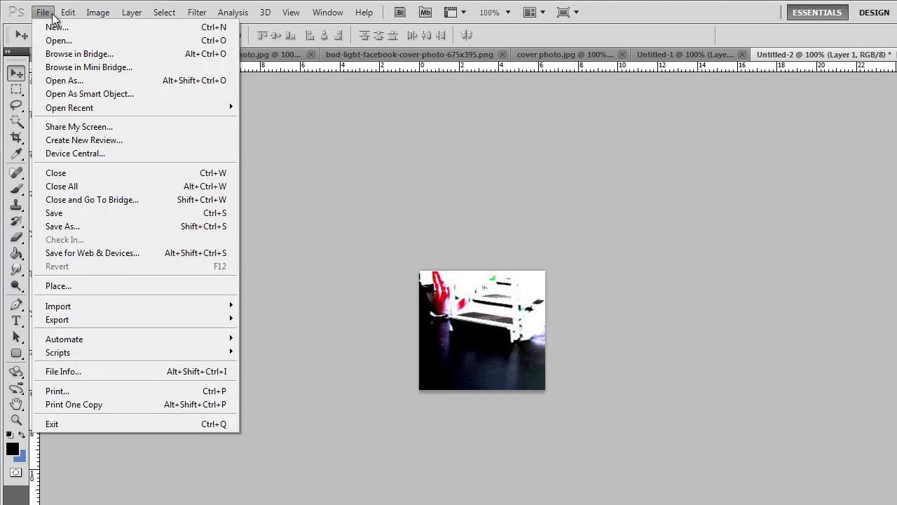
click(63, 226)
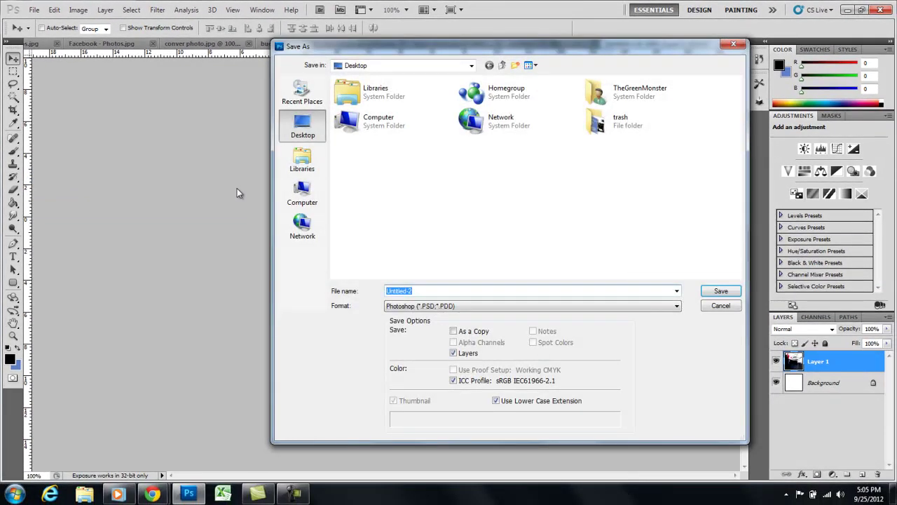
text(NEWprofilepicture)
click(444, 306)
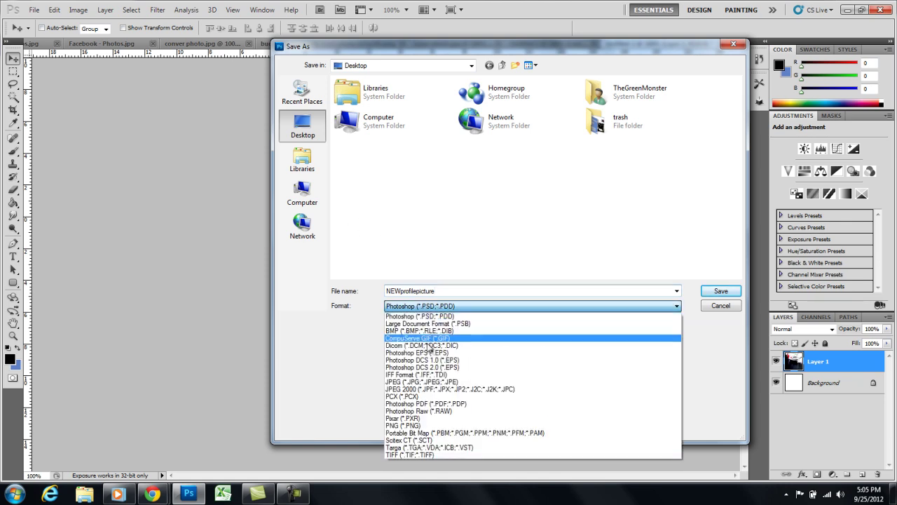
click(415, 382)
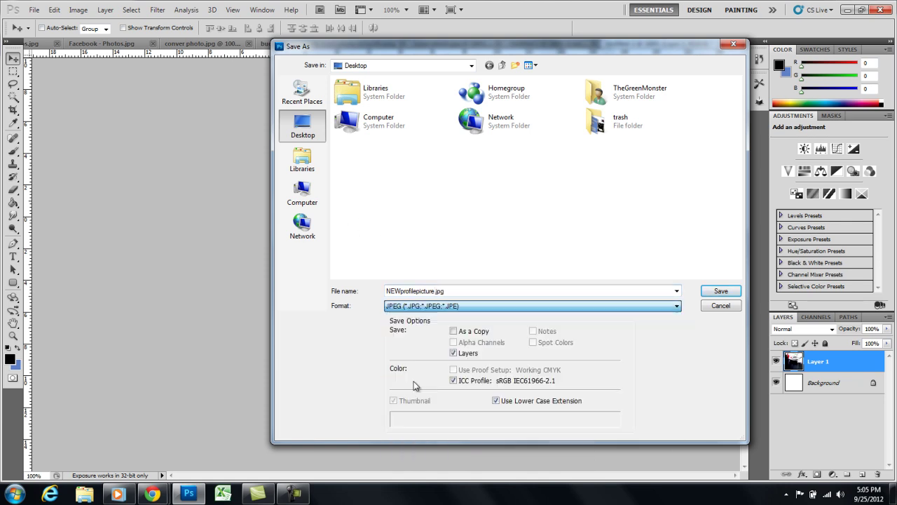
click(721, 290)
click(522, 133)
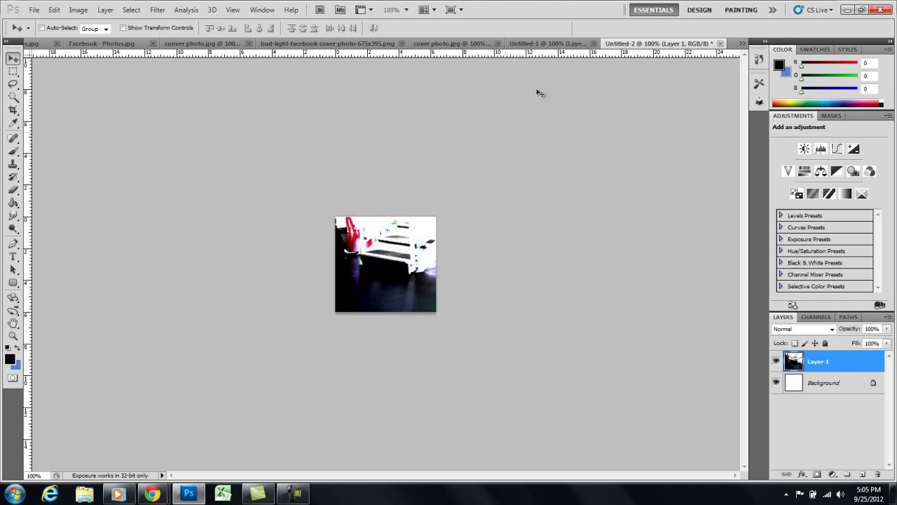
Step: In Untitled-1, show and activate the Layer 2 Facebook mockup, then return to Untitled-2
click(547, 45)
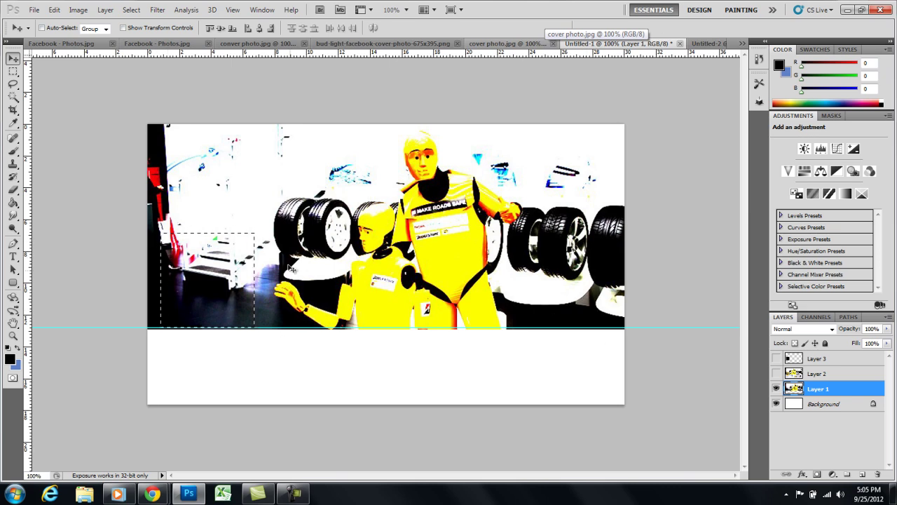
click(777, 373)
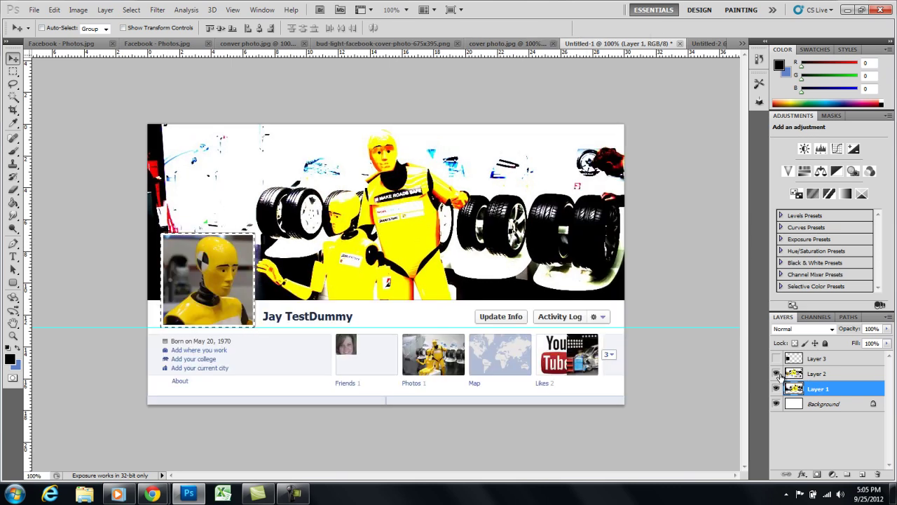
click(817, 375)
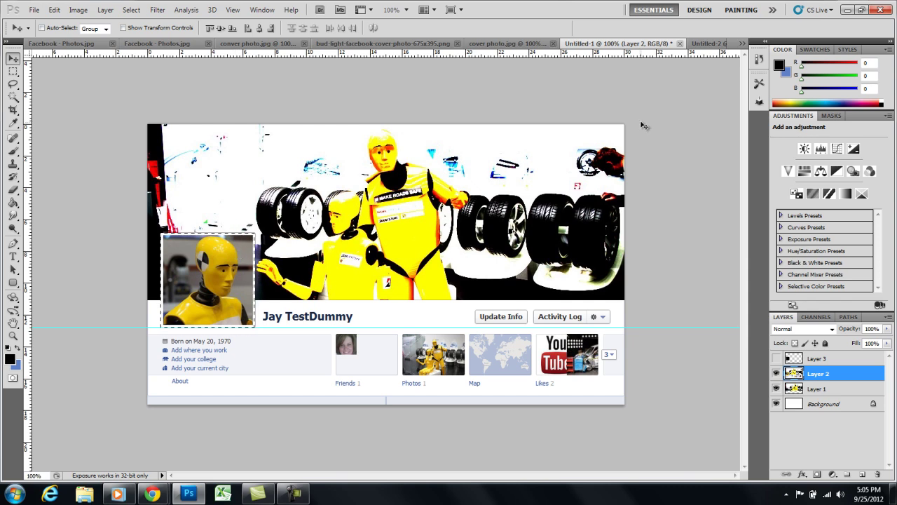
click(704, 43)
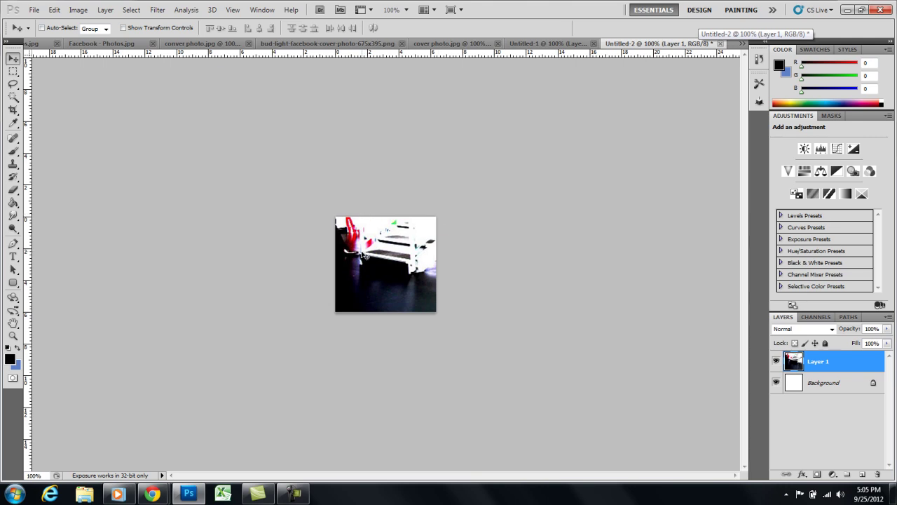
Step: Paste the dummy photo as Layer 2 and erase its white and dark edges to reveal the stairs
key(ctrl+v)
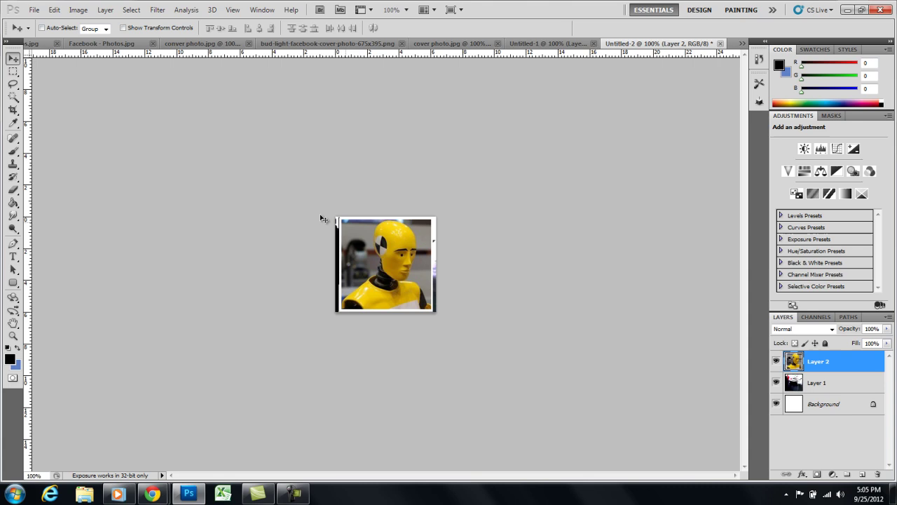
click(12, 192)
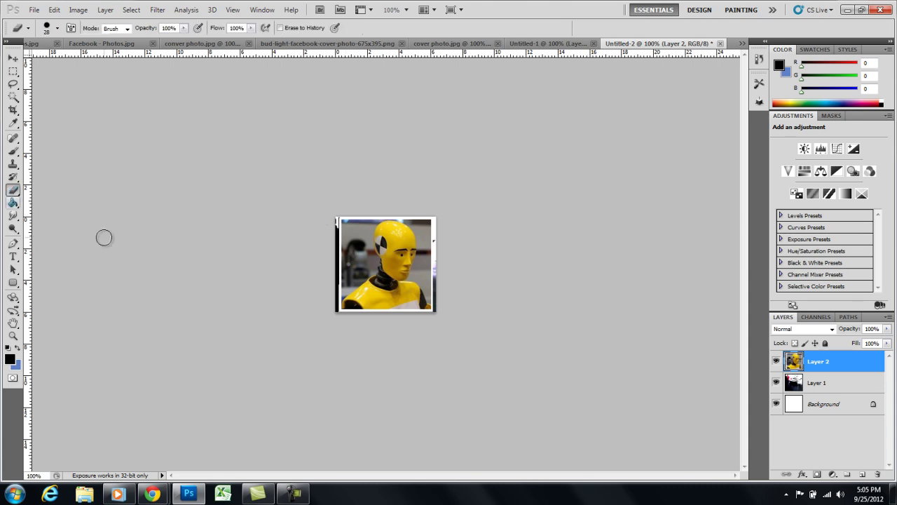
scroll(387, 269, up, 3)
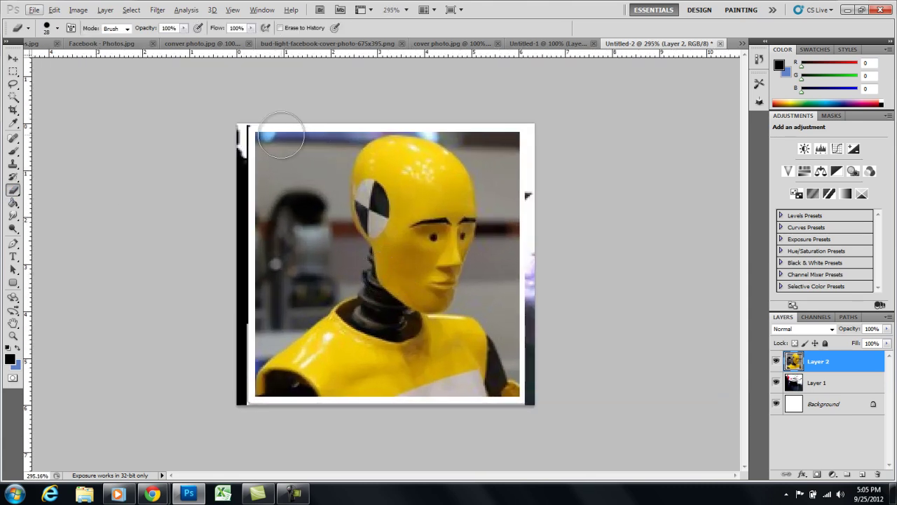
mouse_move(282, 132)
mouse_down()
mouse_move(241, 190)
mouse_move(252, 149)
mouse_move(297, 141)
mouse_move(244, 260)
mouse_move(309, 183)
mouse_move(343, 116)
mouse_move(317, 223)
mouse_move(339, 258)
mouse_move(335, 274)
mouse_move(228, 374)
mouse_move(254, 308)
mouse_move(303, 254)
mouse_up()
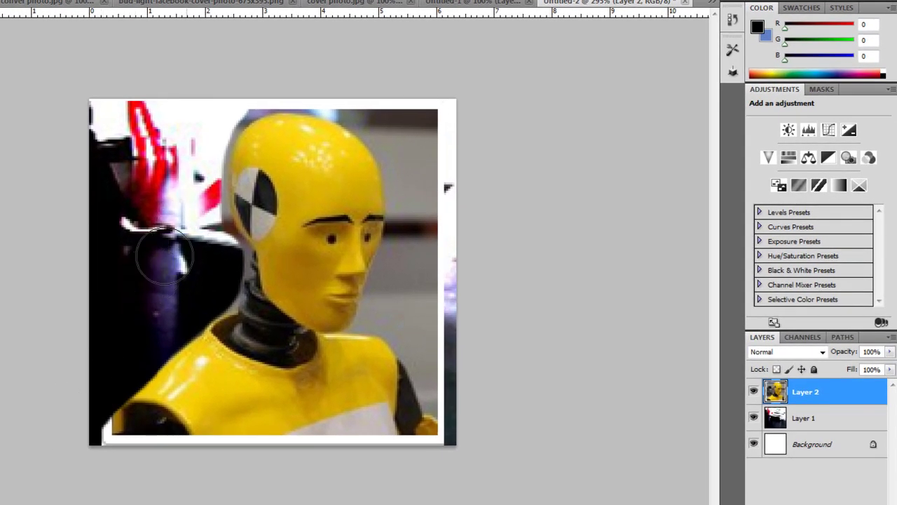
mouse_move(82, 428)
mouse_down()
mouse_move(87, 459)
mouse_move(129, 464)
mouse_up()
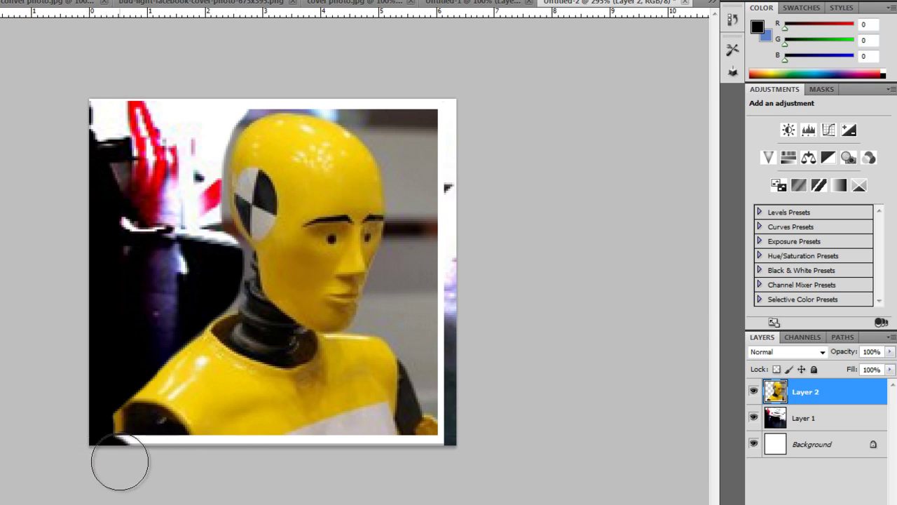
shift+click(439, 461)
mouse_move(438, 461)
mouse_down()
mouse_move(458, 447)
mouse_move(450, 377)
mouse_move(447, 403)
mouse_move(429, 351)
mouse_move(385, 307)
mouse_move(416, 223)
mouse_move(408, 268)
mouse_move(438, 324)
mouse_move(442, 232)
mouse_move(404, 236)
mouse_move(412, 183)
mouse_move(394, 128)
mouse_move(334, 91)
mouse_move(245, 87)
mouse_move(202, 147)
mouse_move(205, 225)
mouse_move(223, 263)
mouse_move(224, 251)
mouse_move(217, 283)
mouse_up()
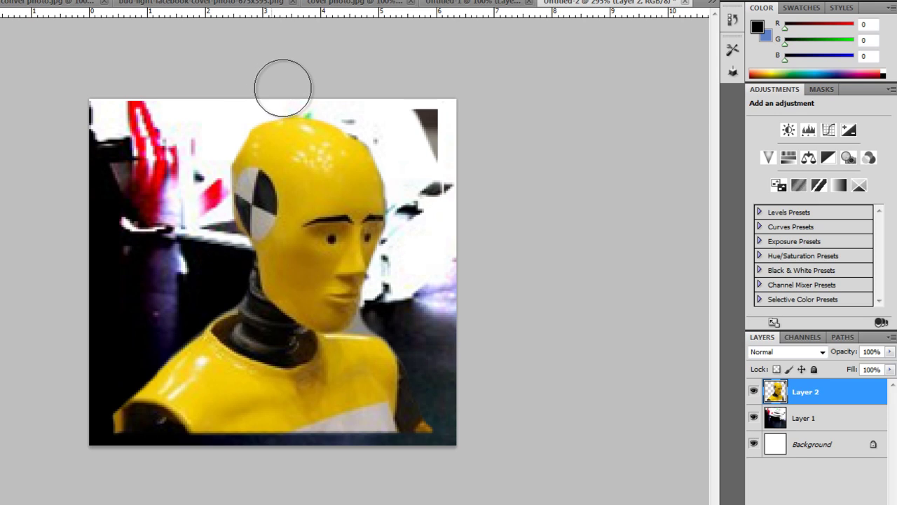
drag(392, 118, 425, 124)
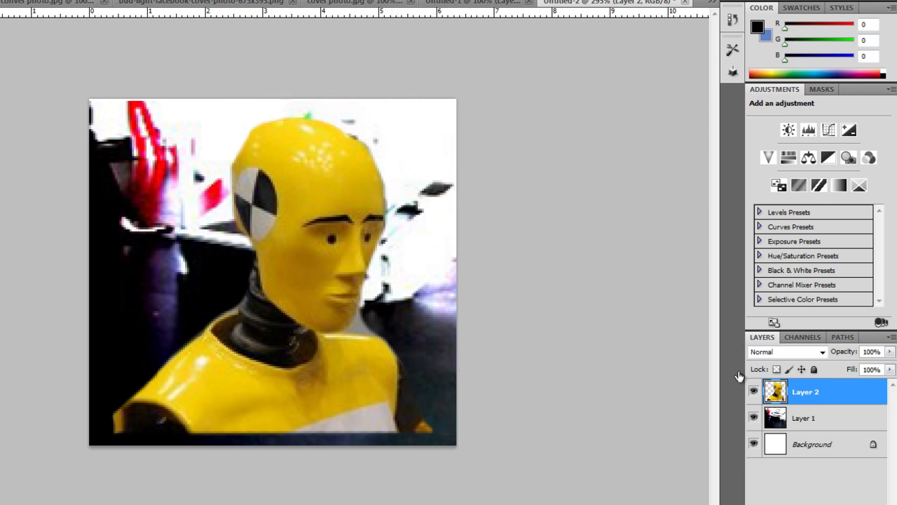
Step: Free-transform the dummy layer so it stretches down to the canvas bottom
key(ctrl+t)
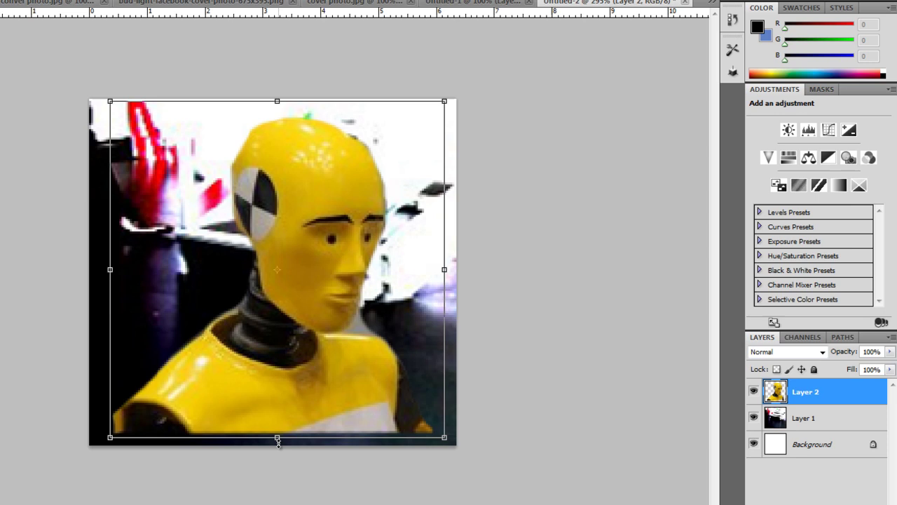
drag(277, 438, 277, 453)
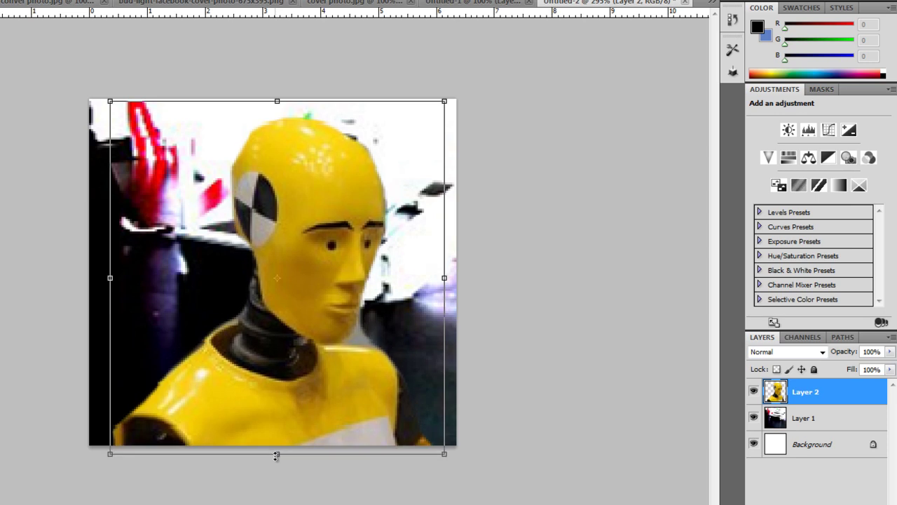
key(Return)
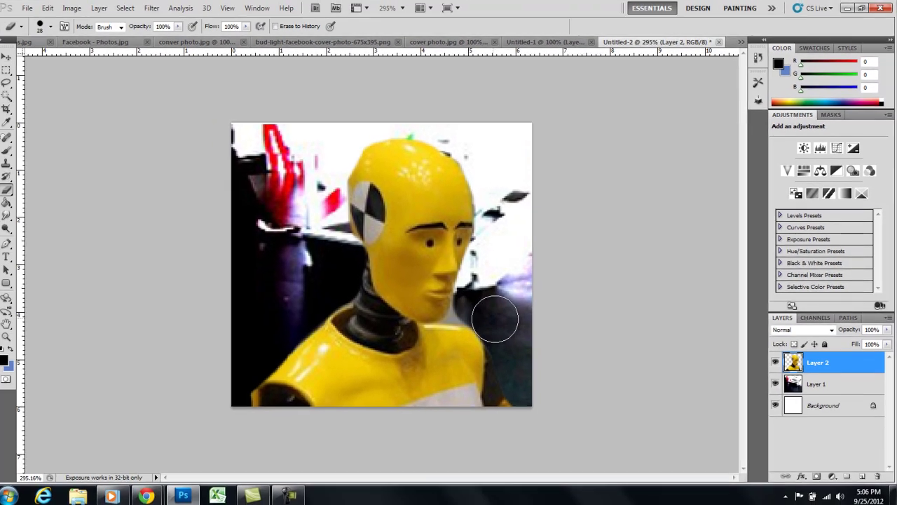
Step: Reduce the brush size to 1 px
right_click(403, 336)
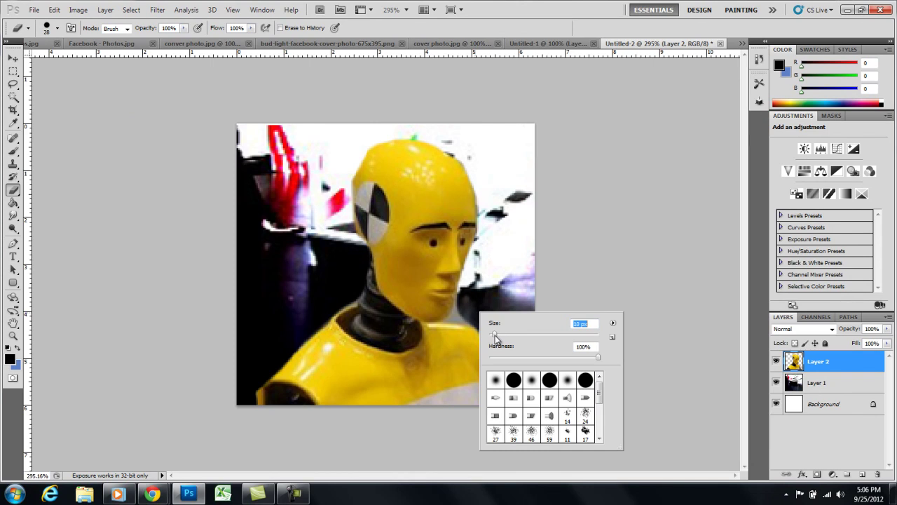
drag(495, 338, 493, 338)
click(460, 299)
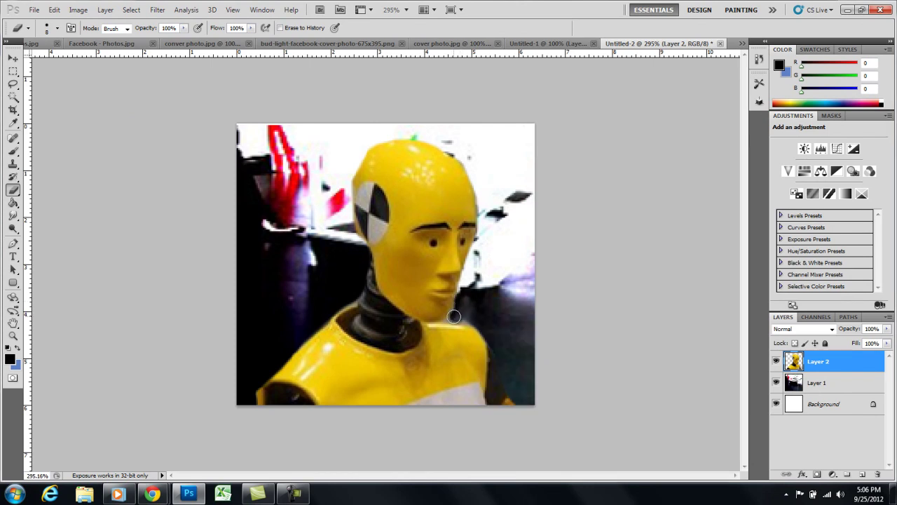
right_click(463, 321)
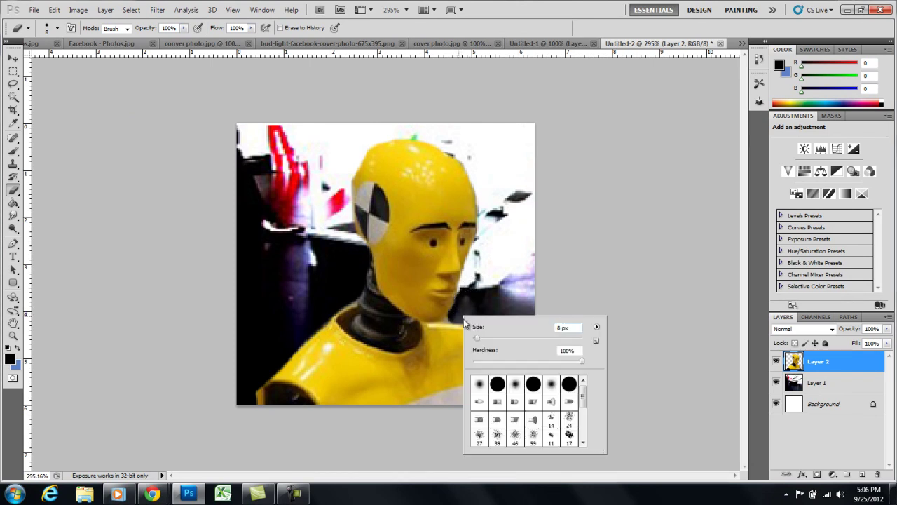
drag(480, 340, 474, 340)
click(446, 318)
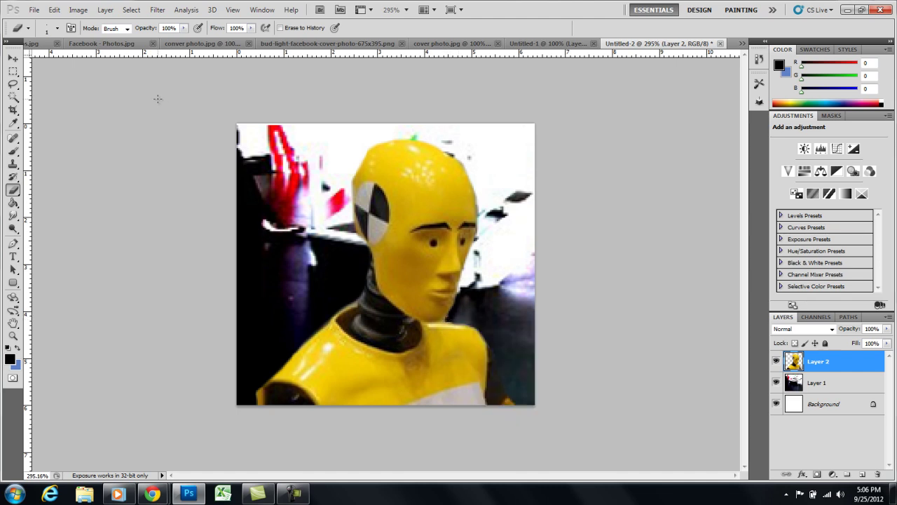
click(12, 57)
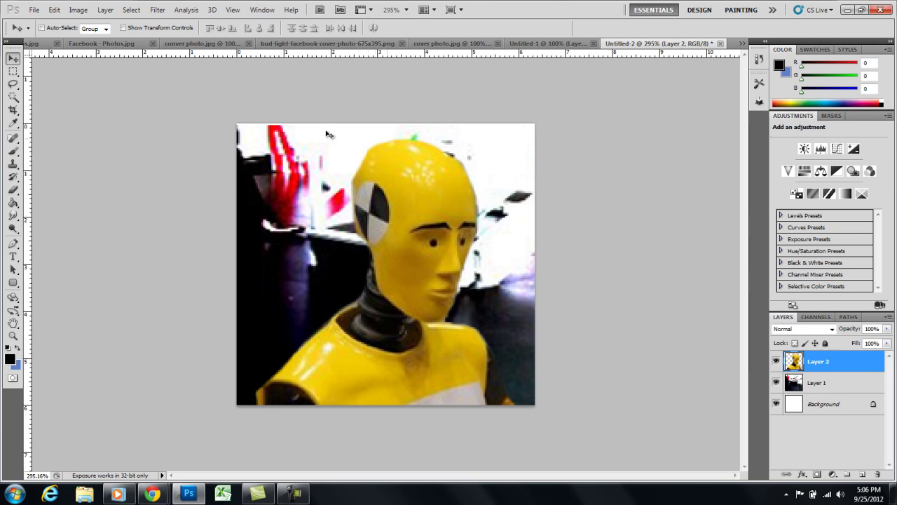
Step: Apply an Exposure adjustment of +2.10, offset -0.0510, gamma 0.41 to the Layer 2 dummy
click(78, 10)
mouse_move(116, 44)
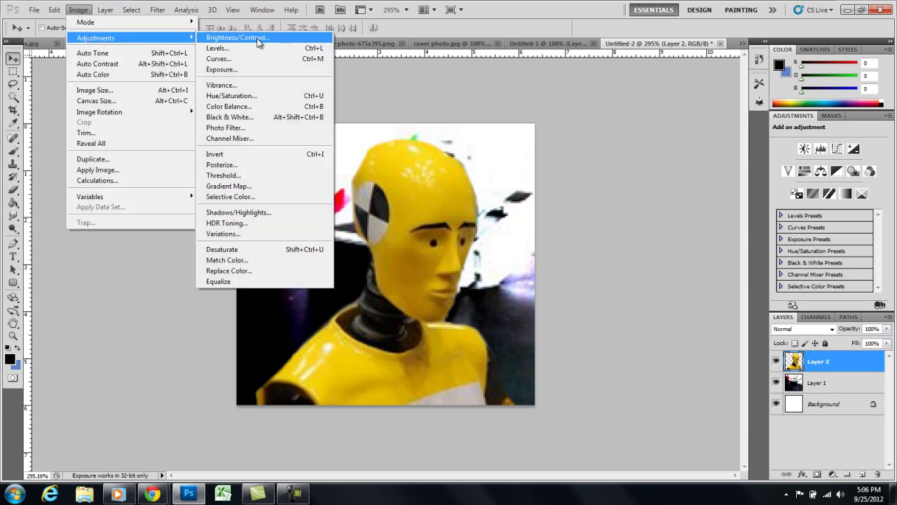
click(232, 69)
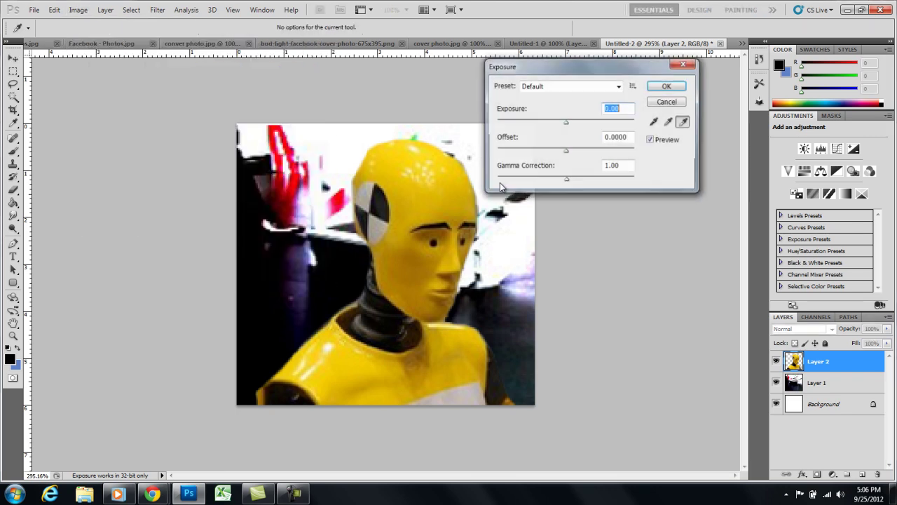
drag(566, 124, 602, 181)
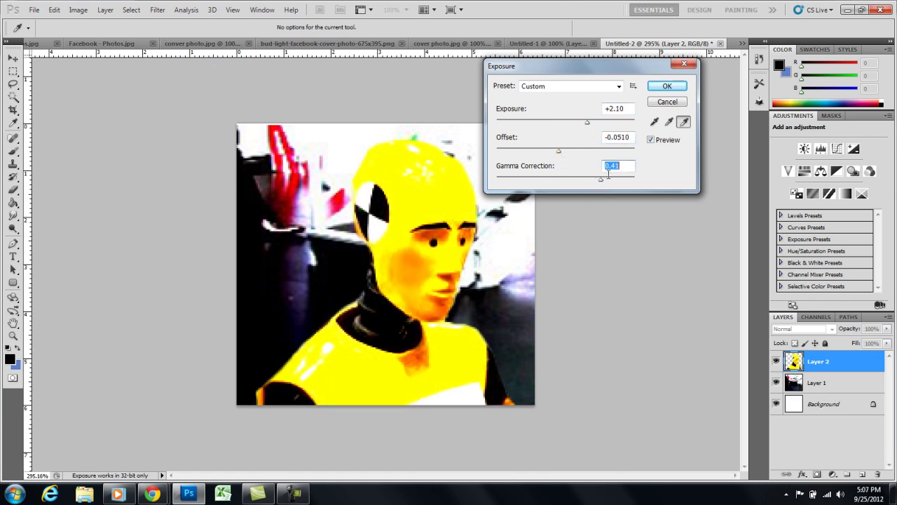
click(667, 88)
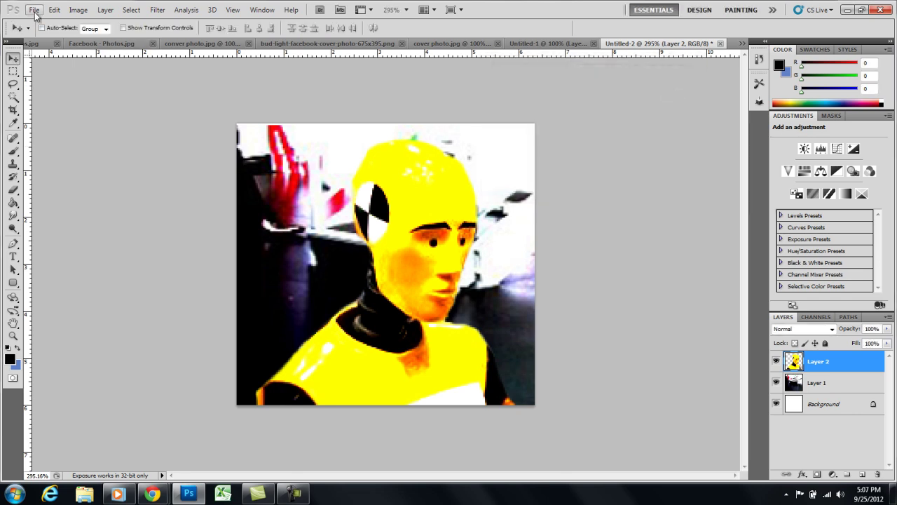
Step: Save the brightened canvas as a JPEG, replacing the existing NEWprofilepicture.jpg
click(35, 10)
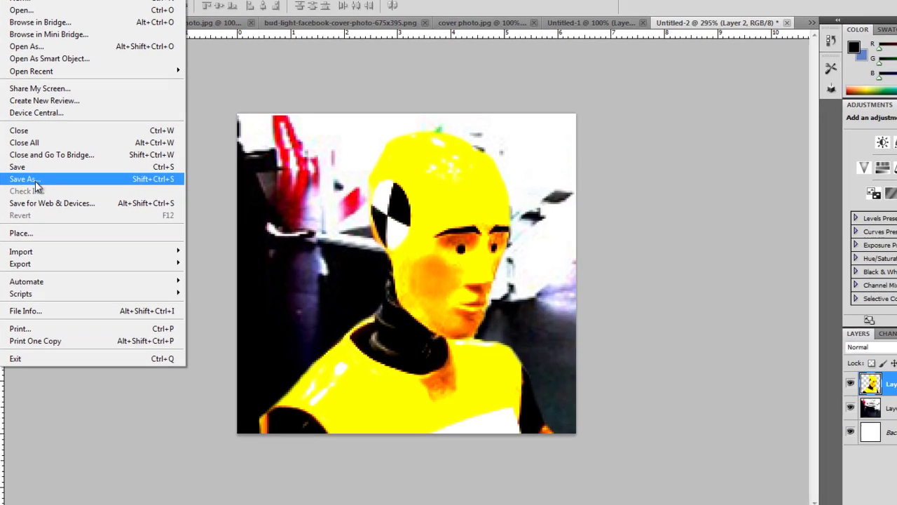
click(60, 183)
click(416, 306)
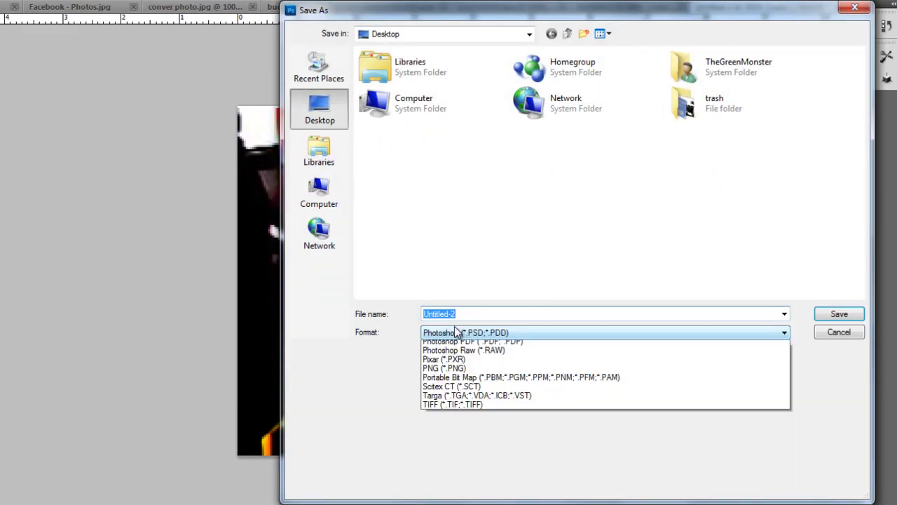
click(461, 425)
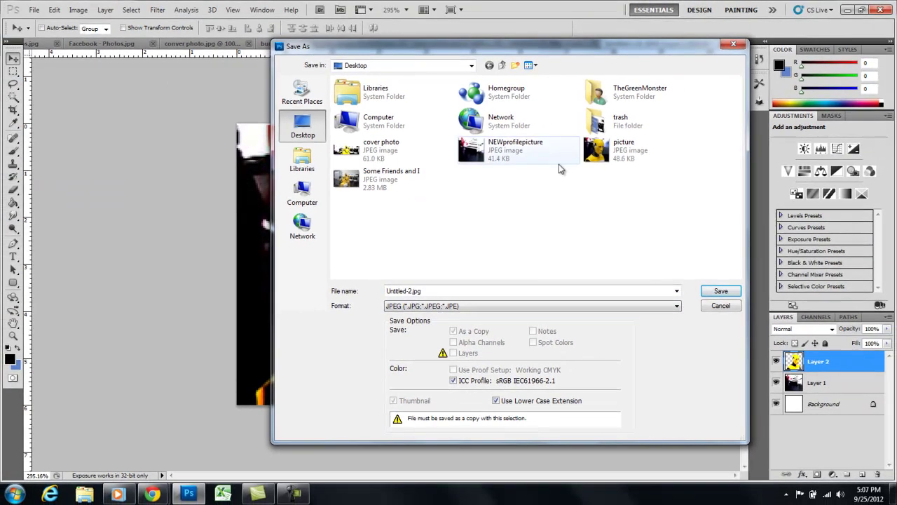
click(487, 150)
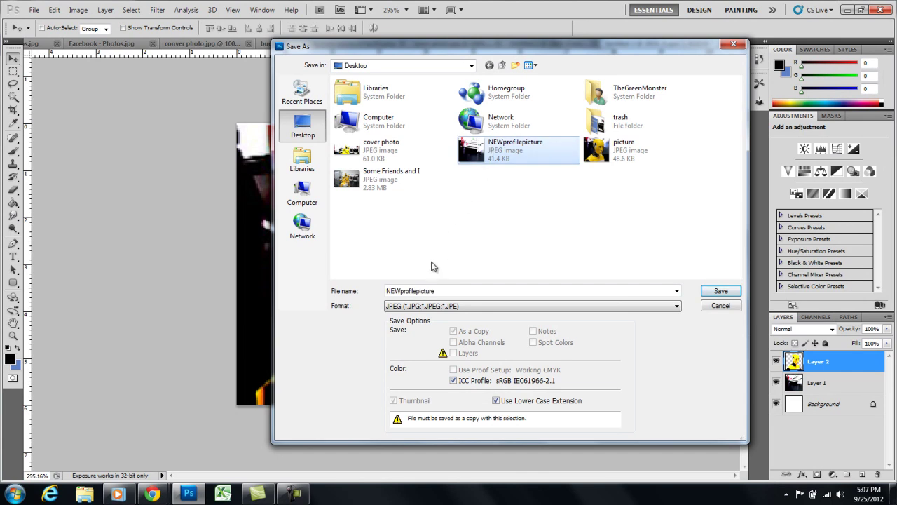
click(722, 290)
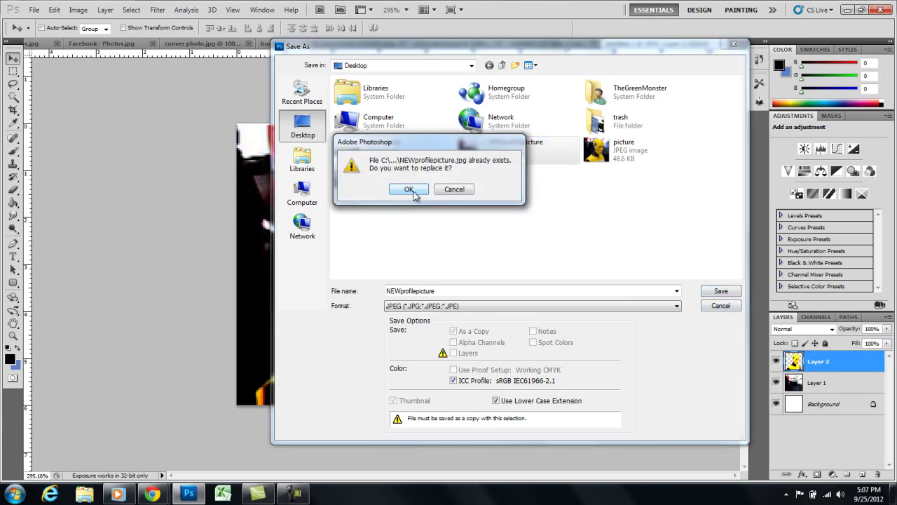
click(413, 191)
click(517, 133)
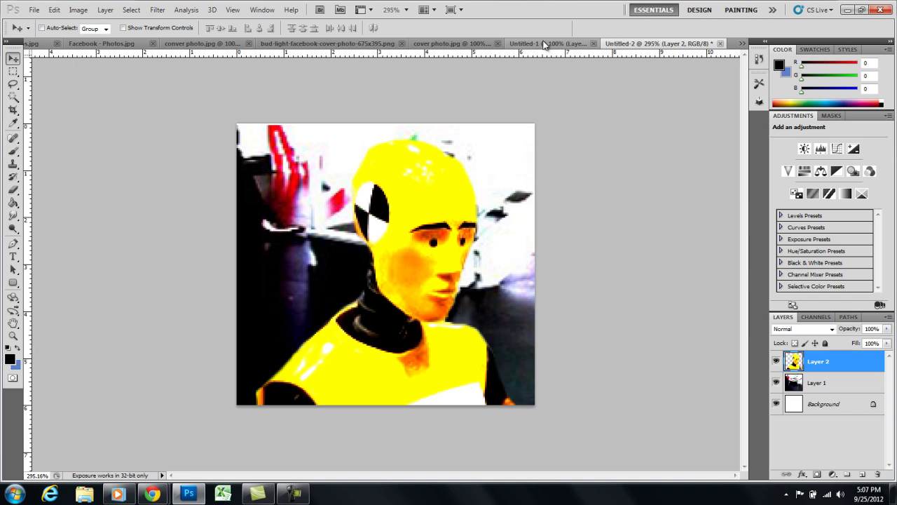
Step: In Untitled-1, hide the Layer 2 Facebook overlay and clear the current selection
click(544, 44)
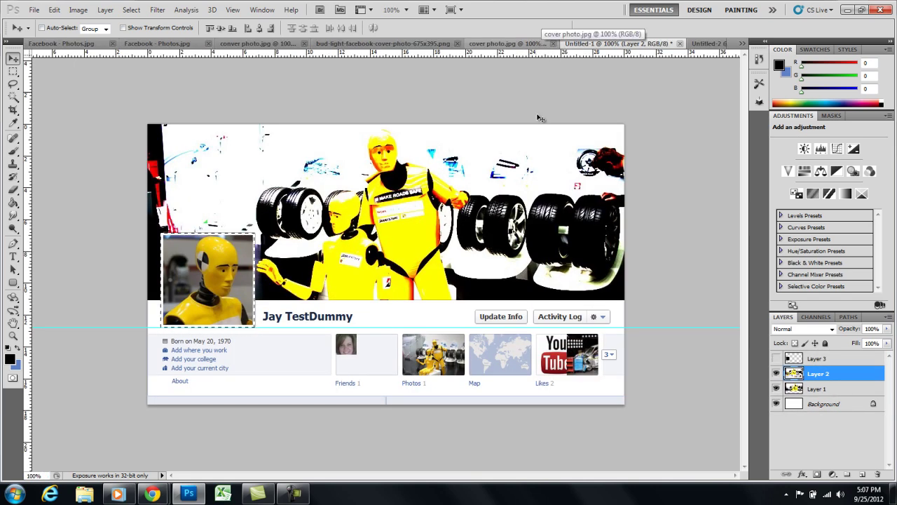
click(776, 374)
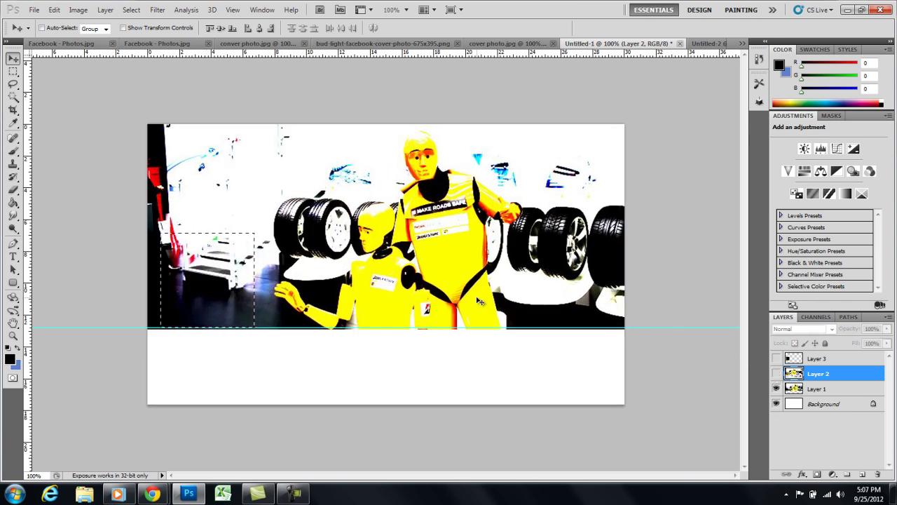
key(ctrl+d)
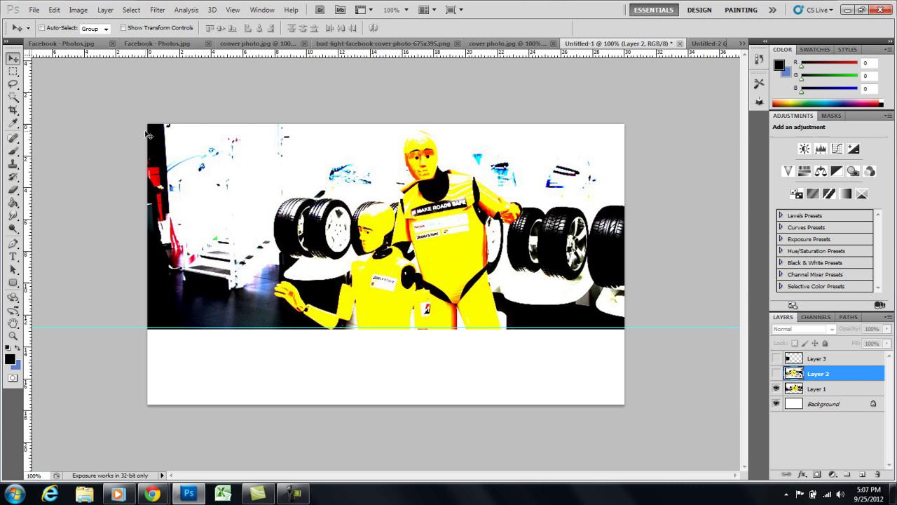
Step: Draw a rectangular marquee around the full cover photo area on Layer 1
click(13, 71)
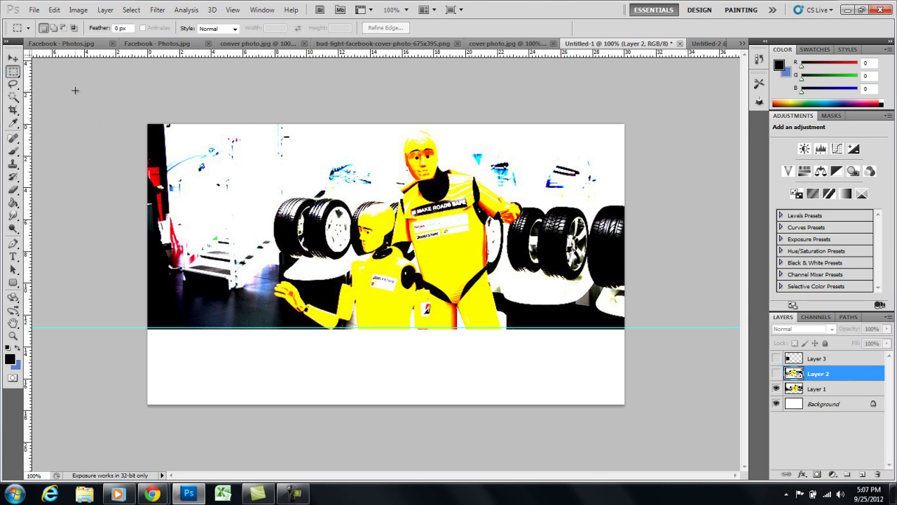
drag(458, 226, 665, 328)
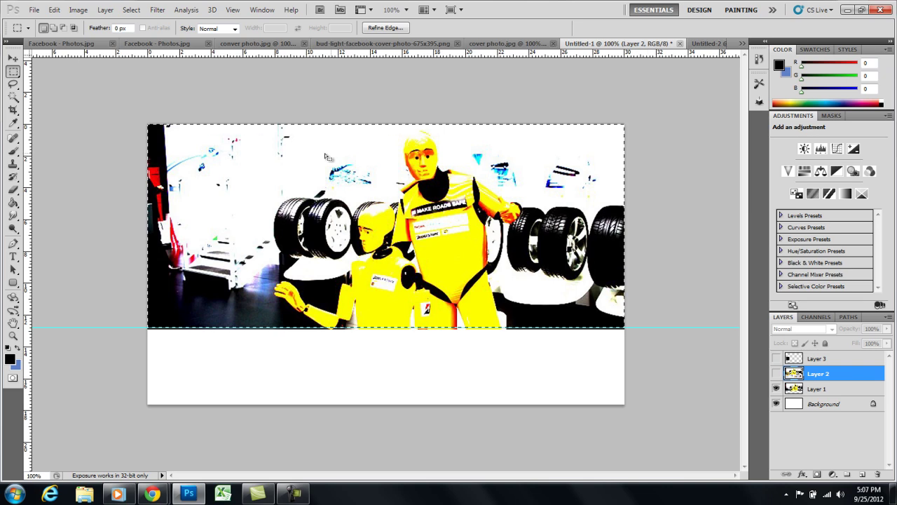
click(138, 118)
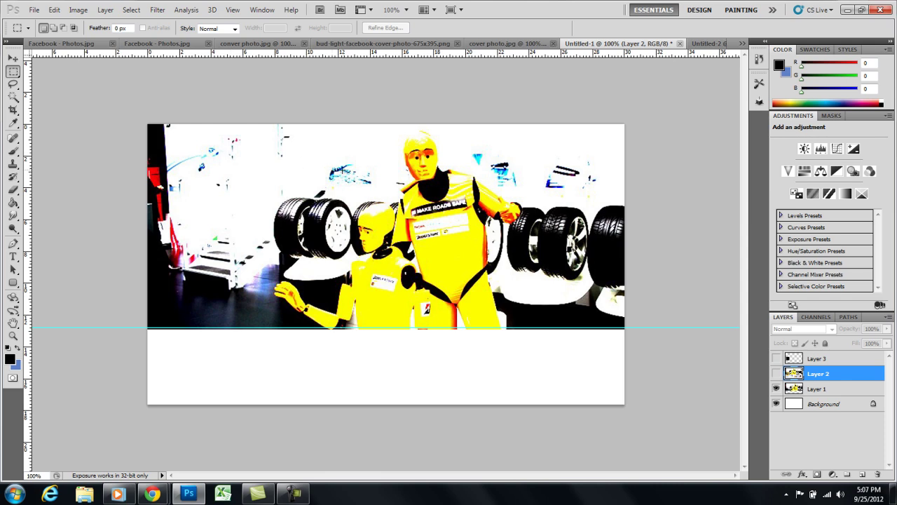
click(825, 391)
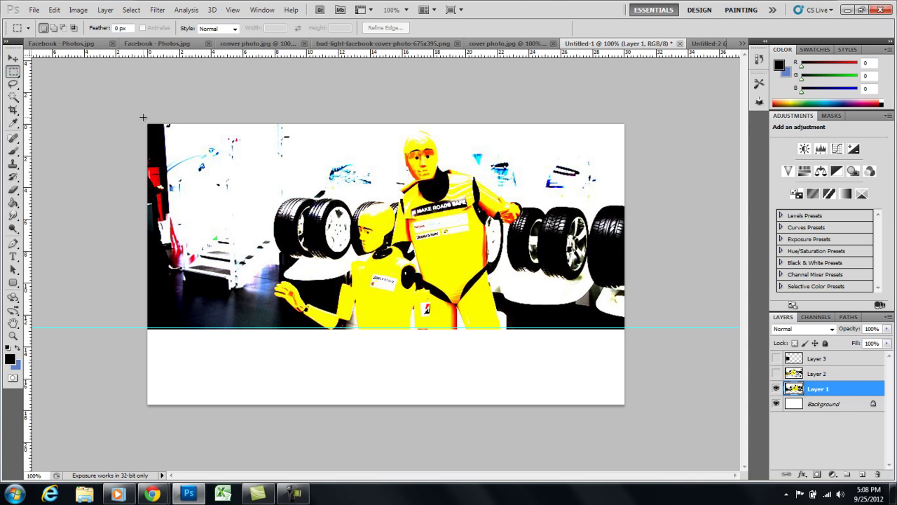
drag(468, 174, 652, 320)
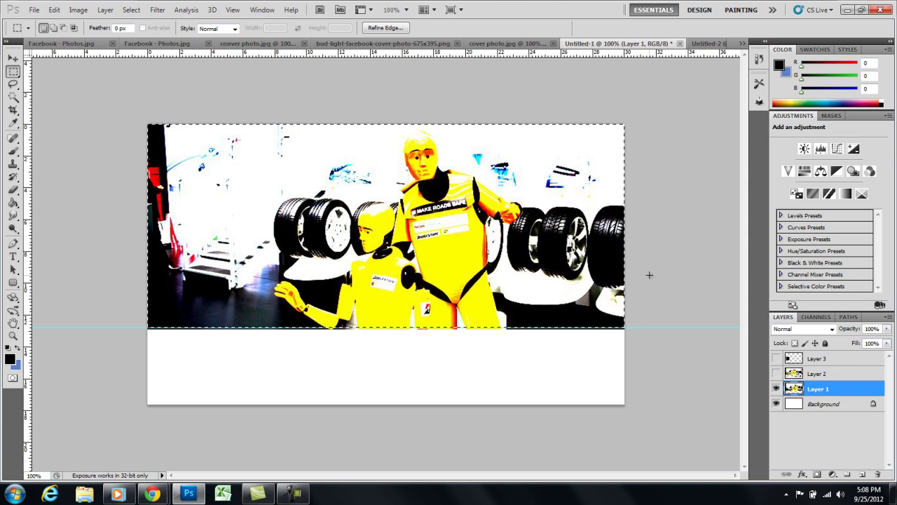
Step: Create a new blank document with width 851 px and height 315 px
click(34, 10)
click(40, 21)
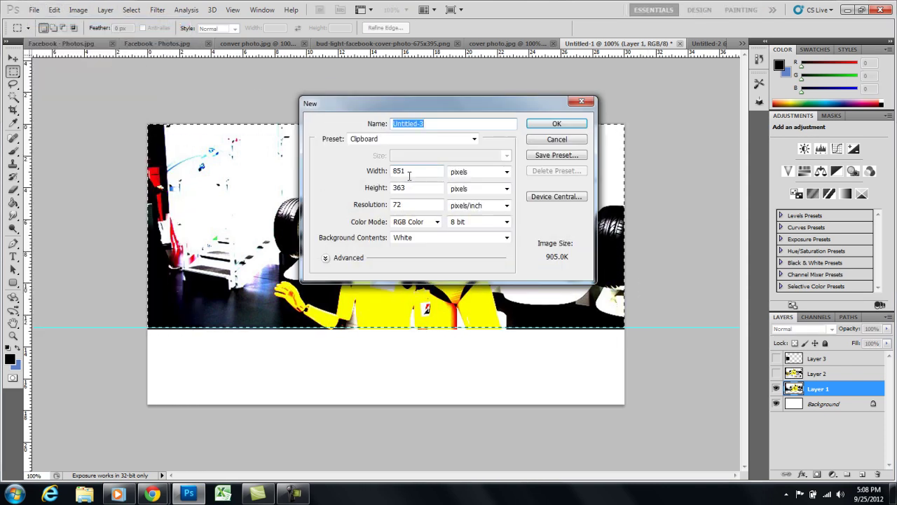
double_click(428, 173)
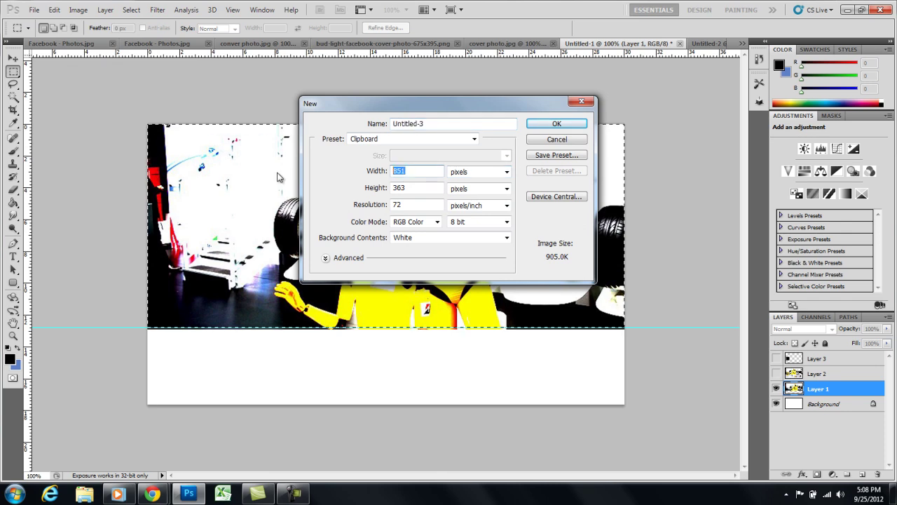
double_click(414, 188)
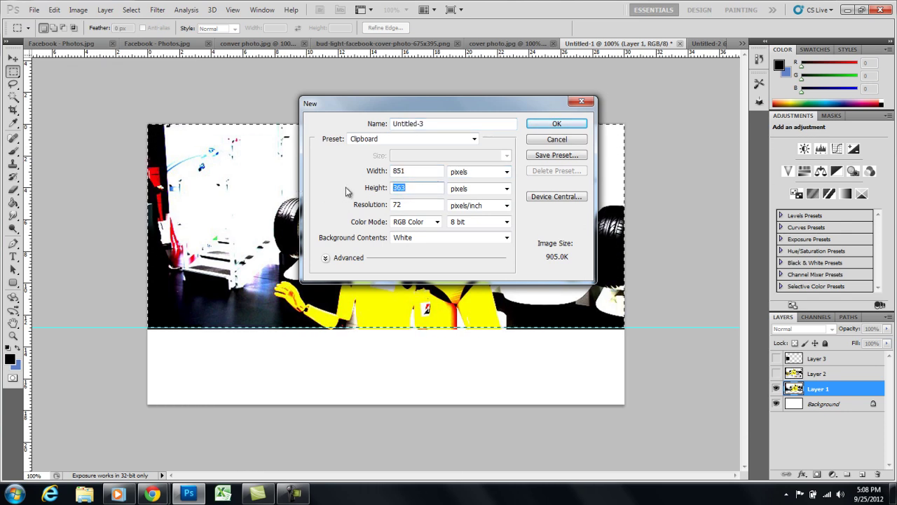
text(315)
double_click(418, 172)
key(Tab)
click(556, 124)
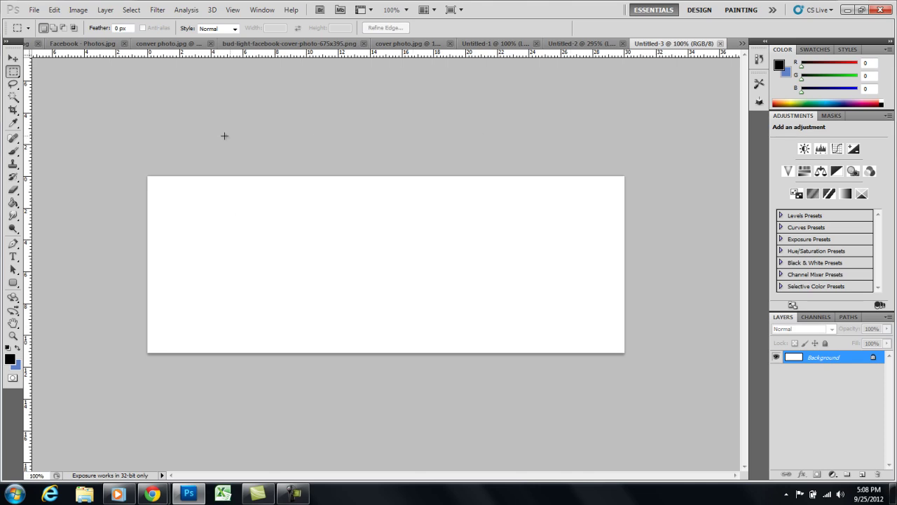
Step: Paste the crash-dummy photo as a new layer and drag it upward into the canvas
click(54, 9)
click(70, 104)
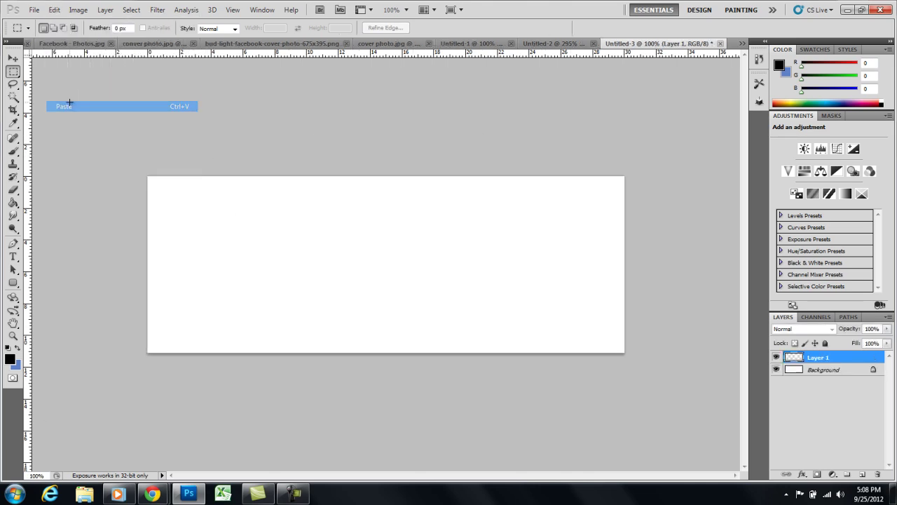
click(17, 60)
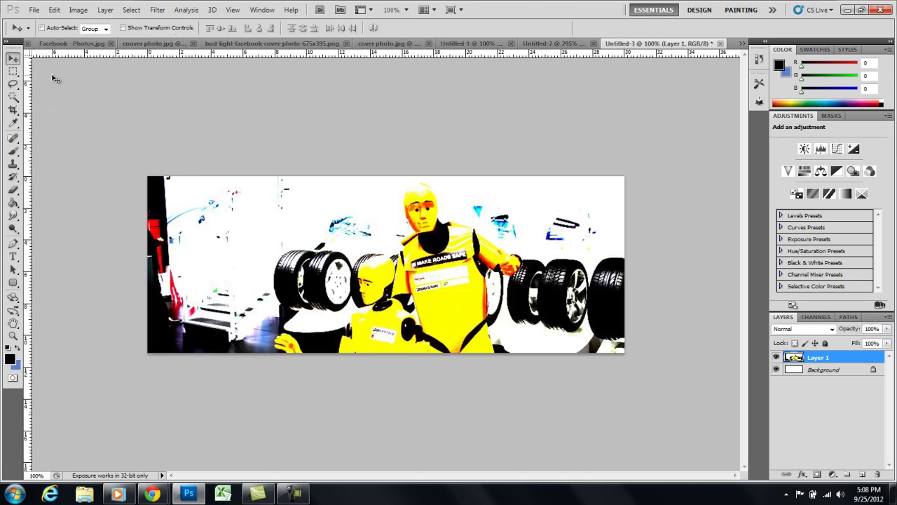
mouse_move(338, 244)
mouse_down()
mouse_move(339, 210)
mouse_move(338, 228)
mouse_up()
drag(339, 241, 313, 214)
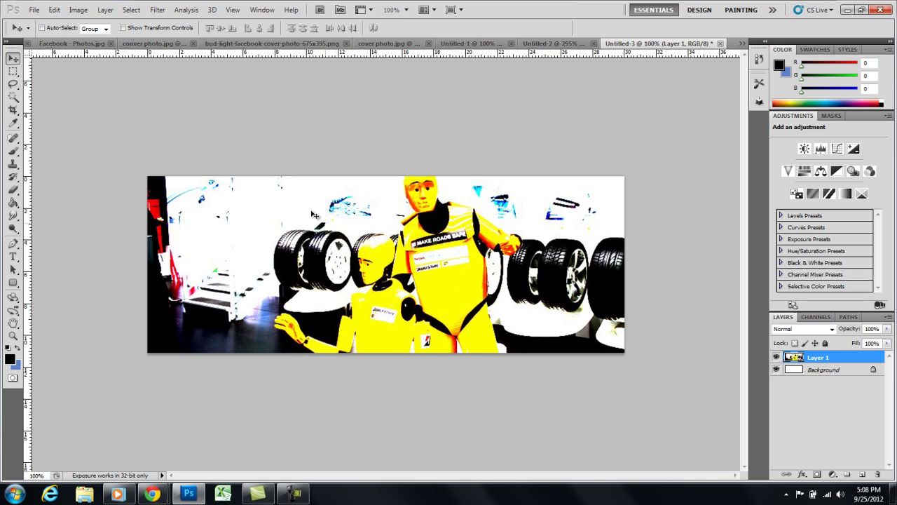
Step: Nudge the photo slightly right with Free Transform and commit the change
key(ctrl+t)
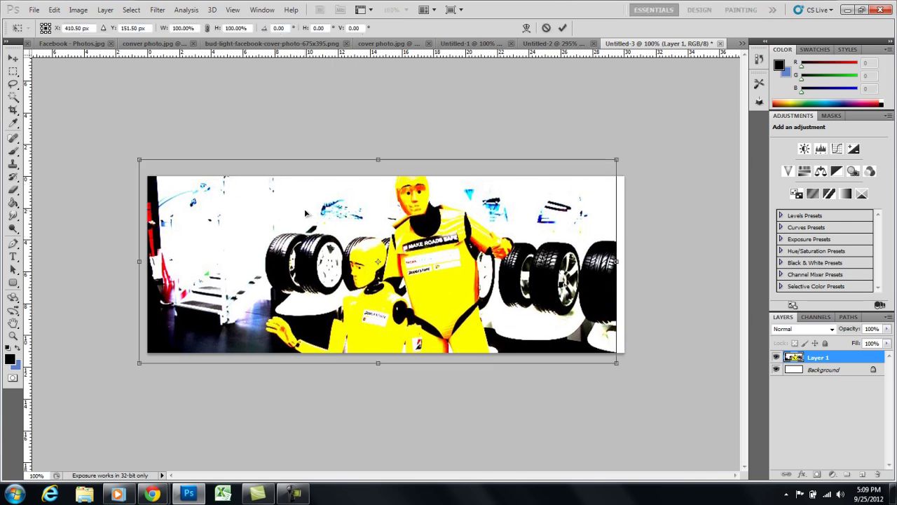
mouse_move(305, 213)
mouse_down()
mouse_move(319, 202)
mouse_move(319, 211)
mouse_up()
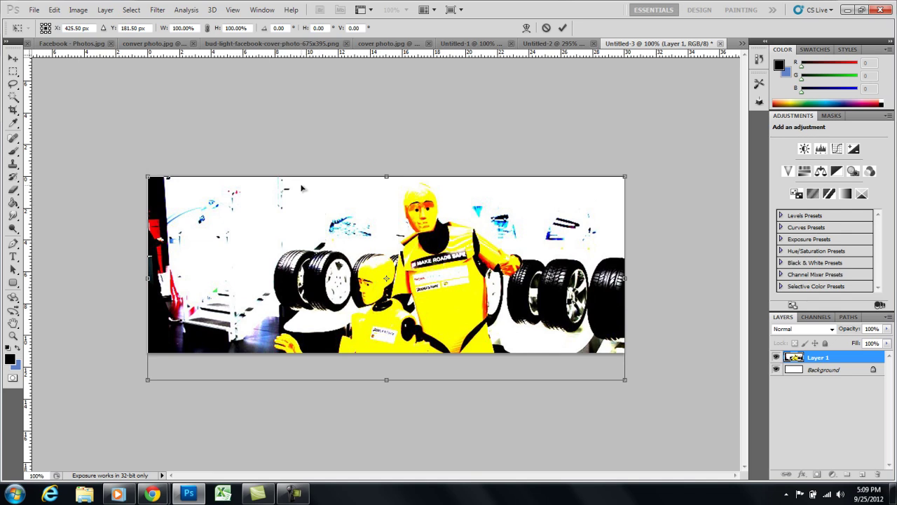
key(Return)
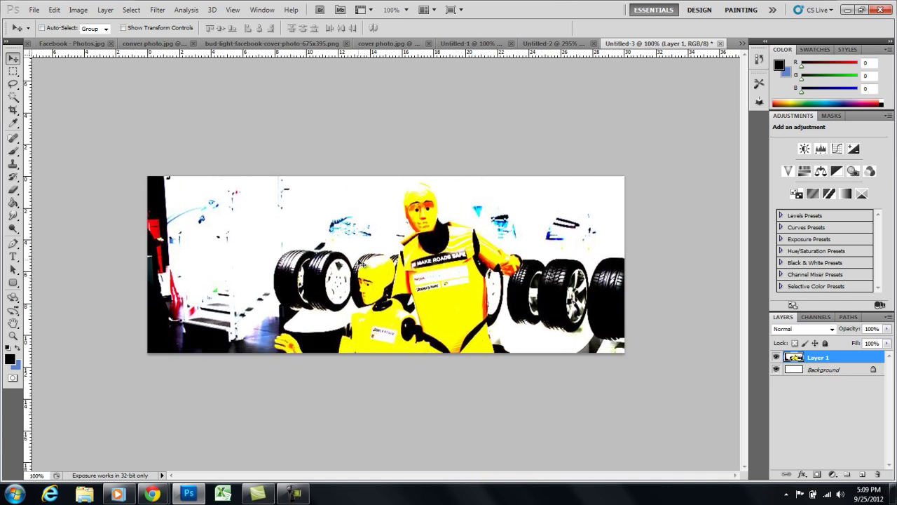
Step: Save the image to the Desktop as JPEG 'NEWCoverphoto' at Quality 12
click(34, 10)
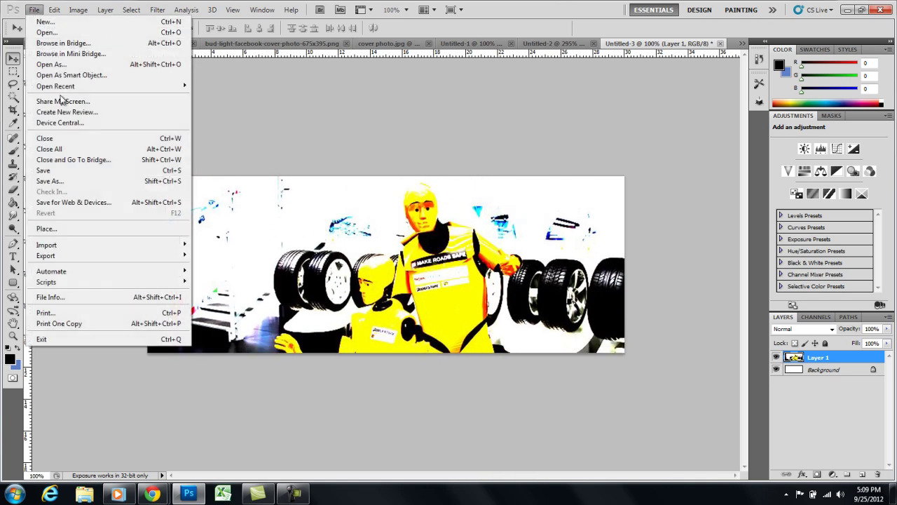
click(56, 181)
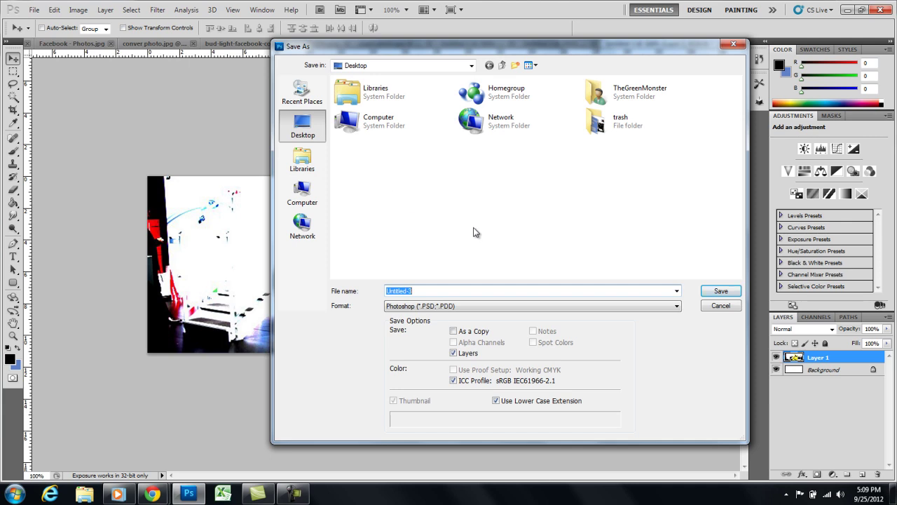
text(NEWCoverphoto)
click(533, 309)
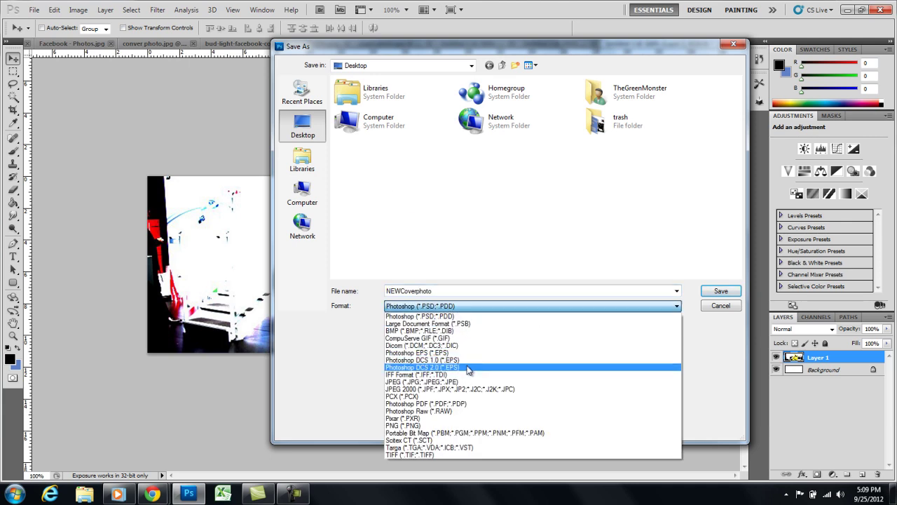
click(533, 384)
click(729, 292)
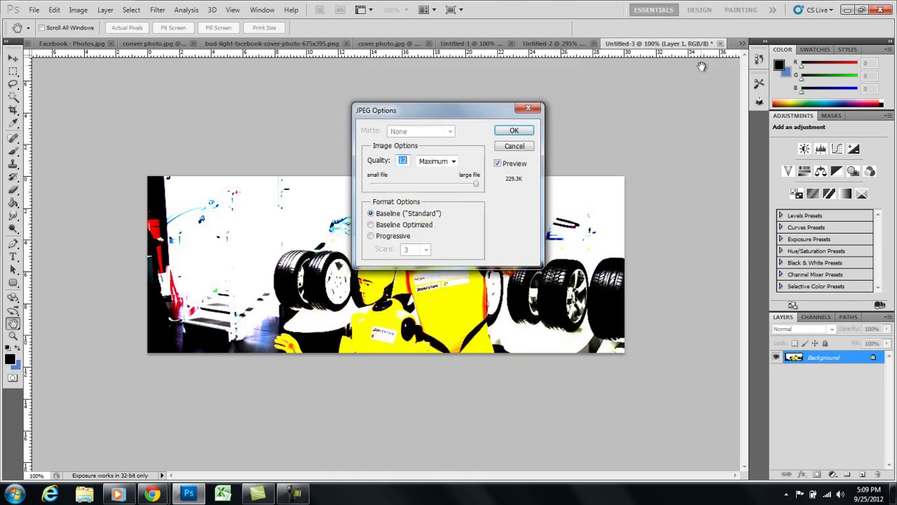
click(508, 132)
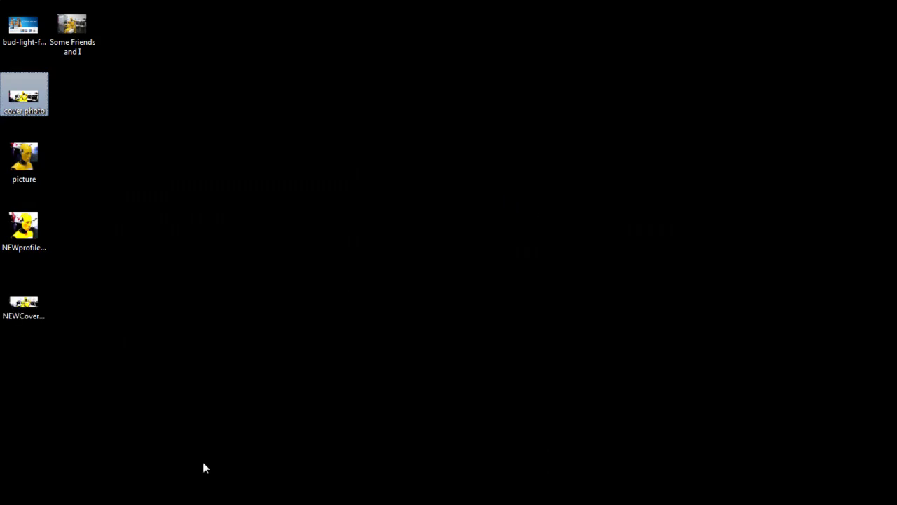
Step: Upload NEWCoverphoto as the Facebook cover photo and save the change
mouse_move(153, 494)
click(225, 483)
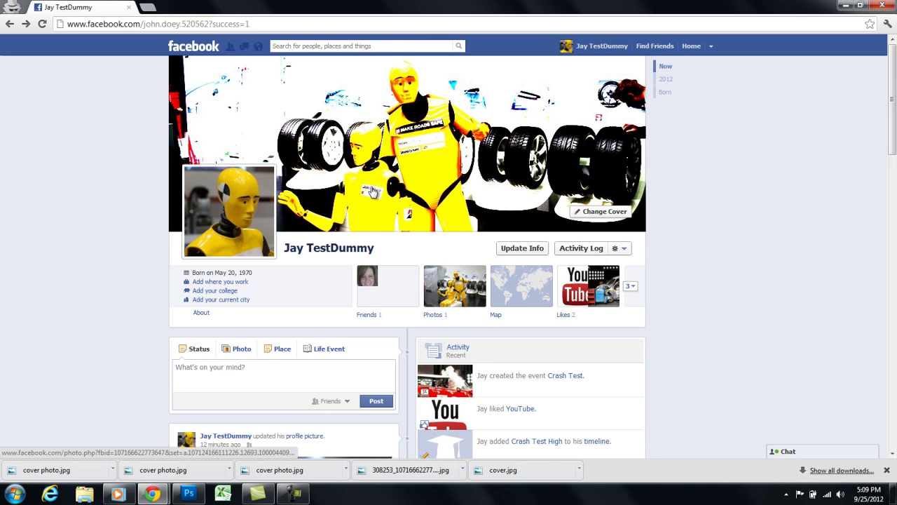
click(603, 211)
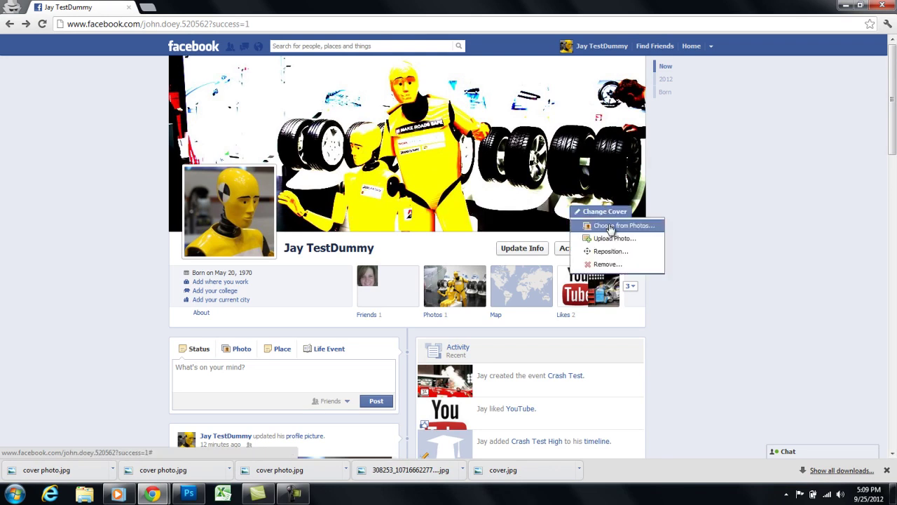
click(607, 239)
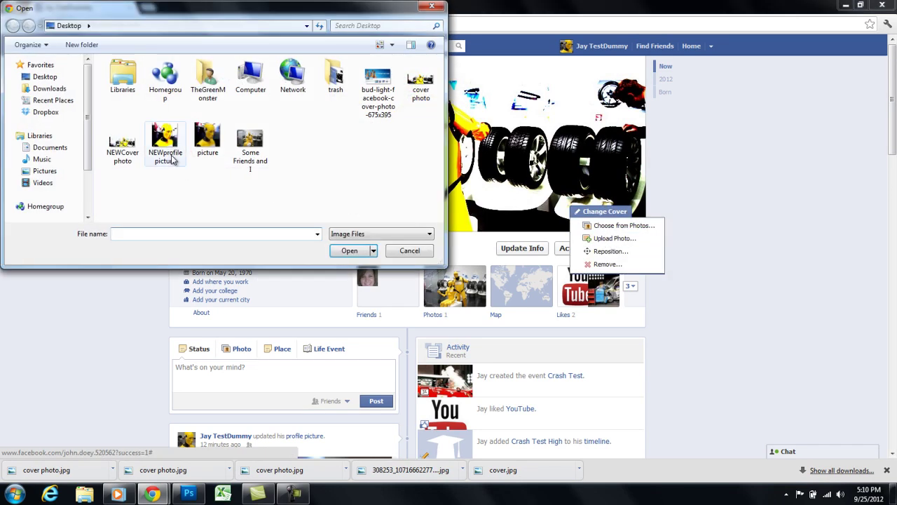
click(122, 143)
click(349, 250)
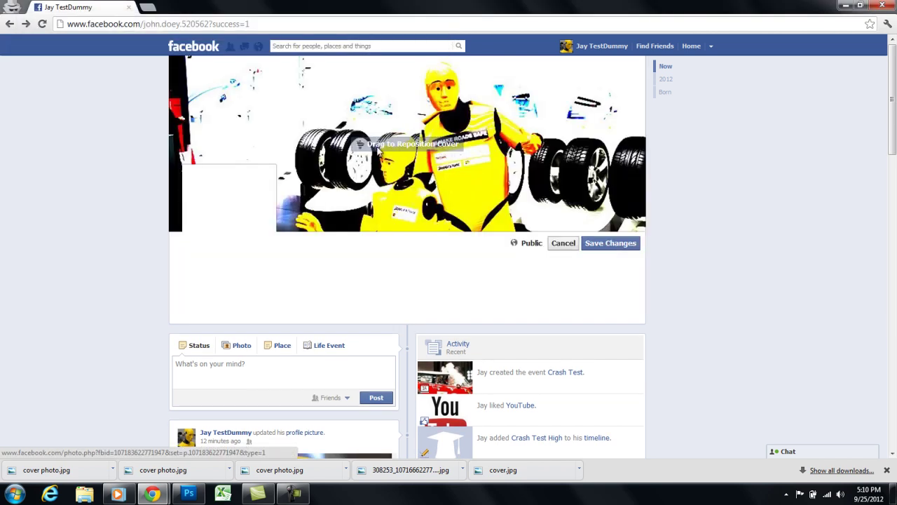
click(609, 249)
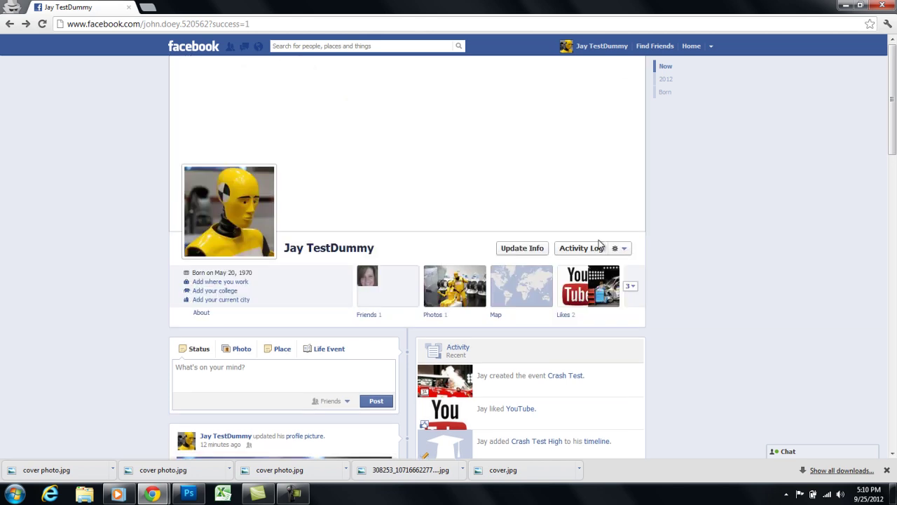
Step: Upload NEWprofilepicture as the new Facebook profile picture
mouse_move(236, 210)
click(289, 214)
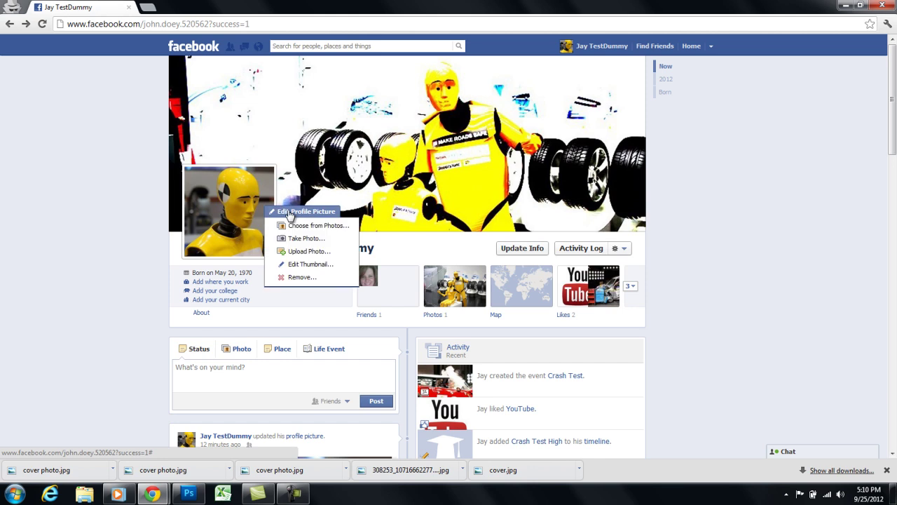
click(310, 251)
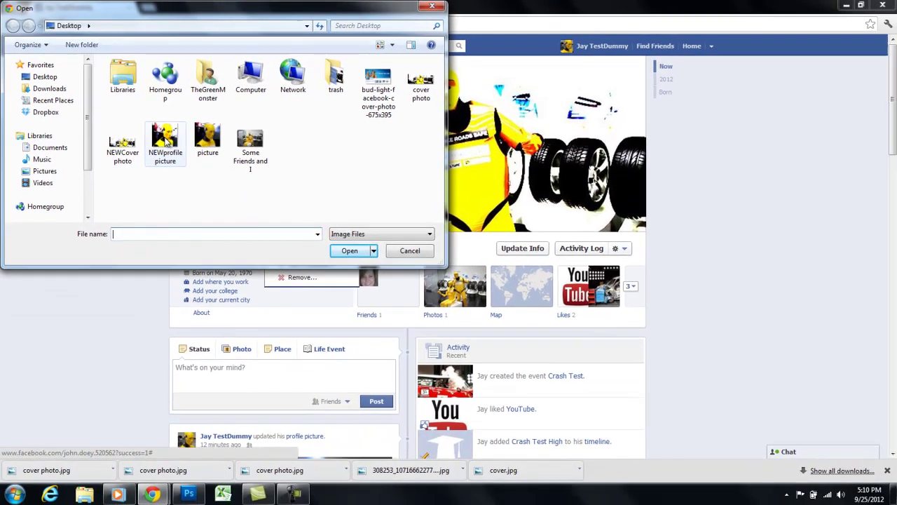
click(165, 140)
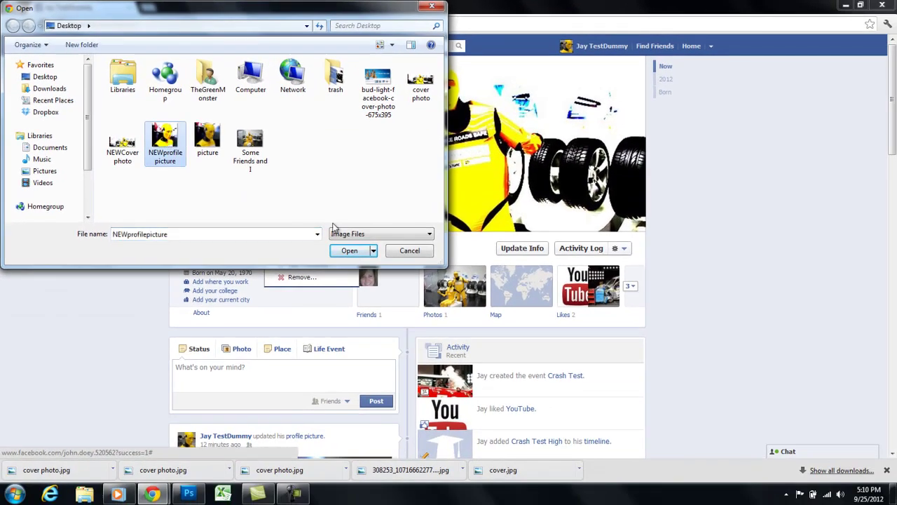
click(353, 254)
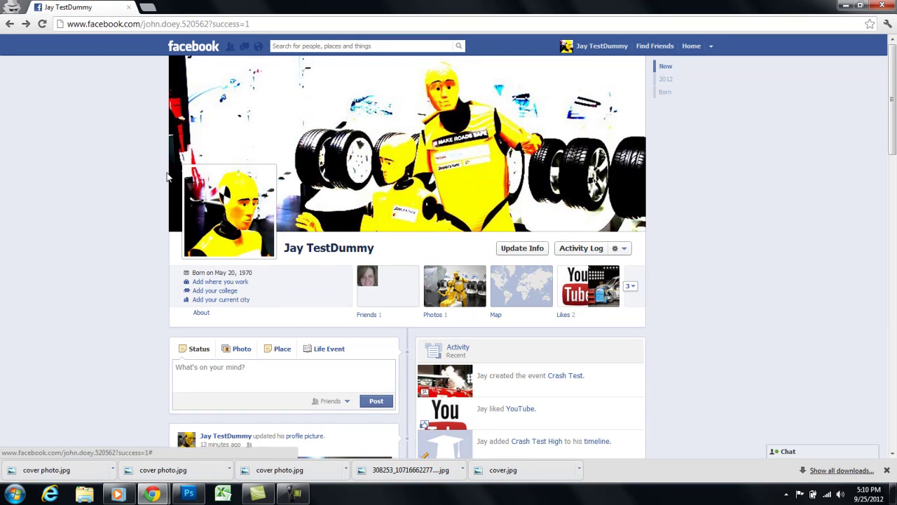
Step: Inspect how the dummy lines up between the new profile picture and the cover photo
mouse_move(198, 177)
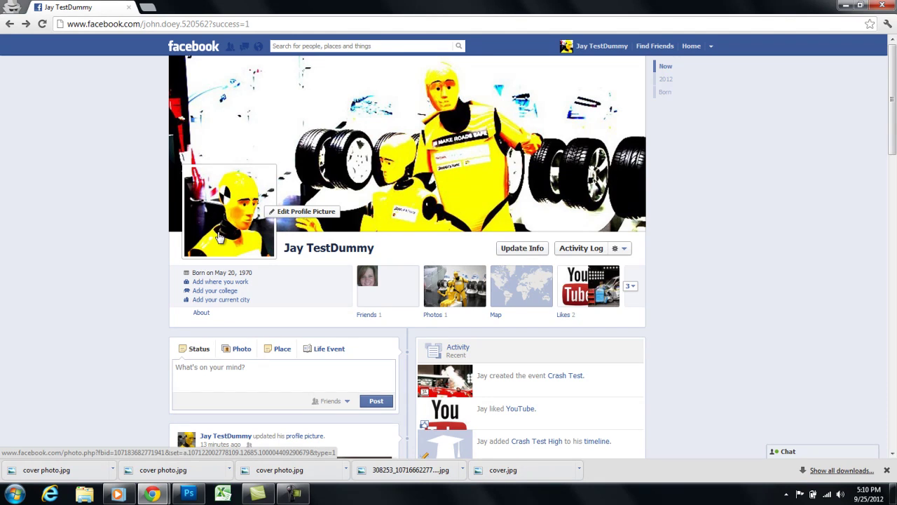
mouse_move(637, 172)
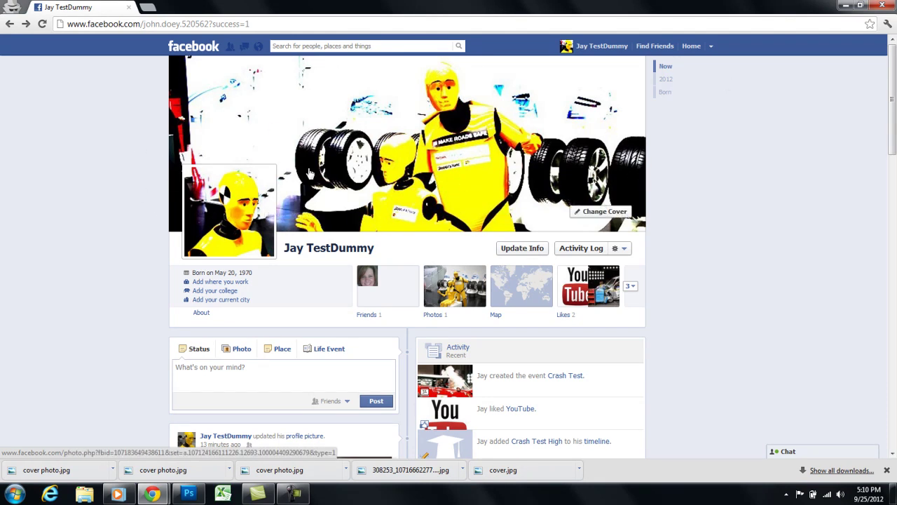
mouse_move(223, 190)
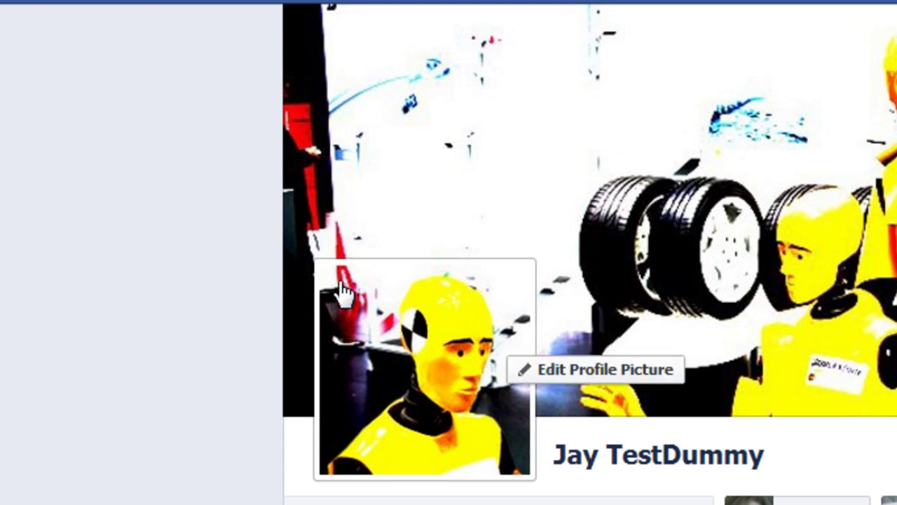
mouse_move(508, 342)
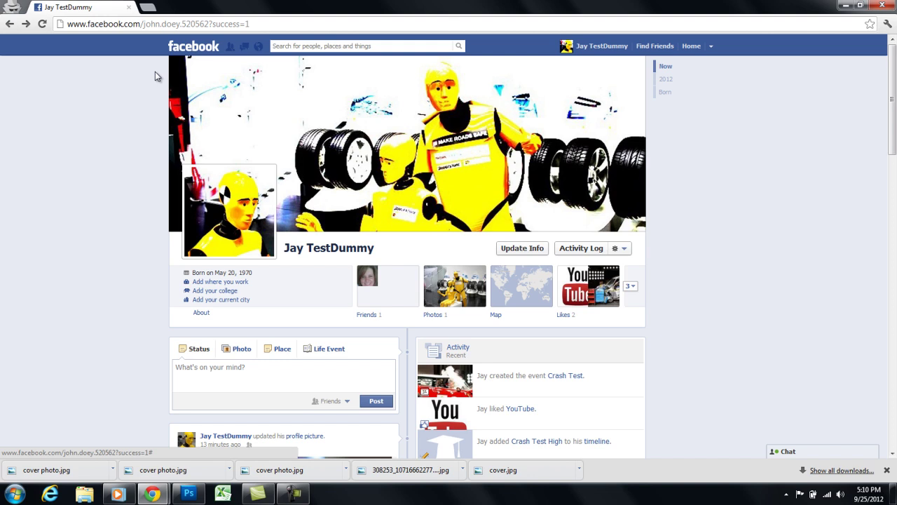
mouse_move(199, 185)
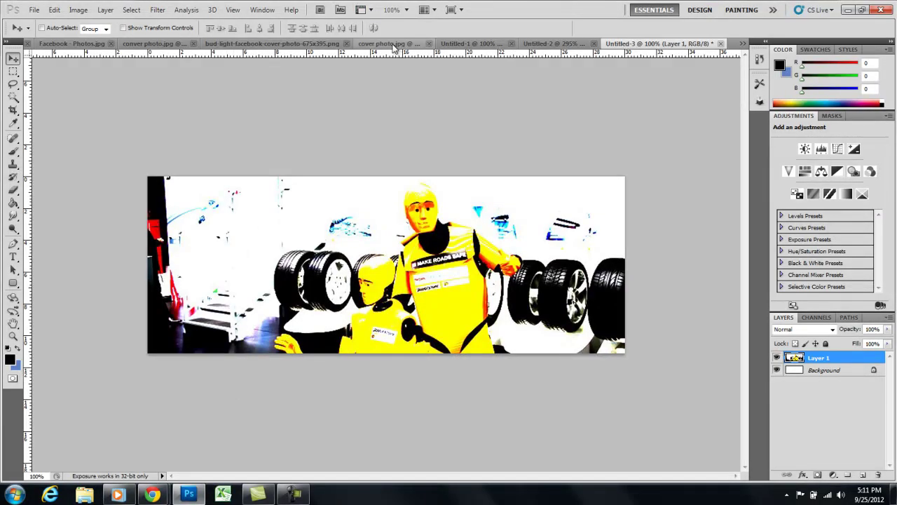
Step: Switch to the bud-light-facebook-cover-photo document for comparison
click(273, 44)
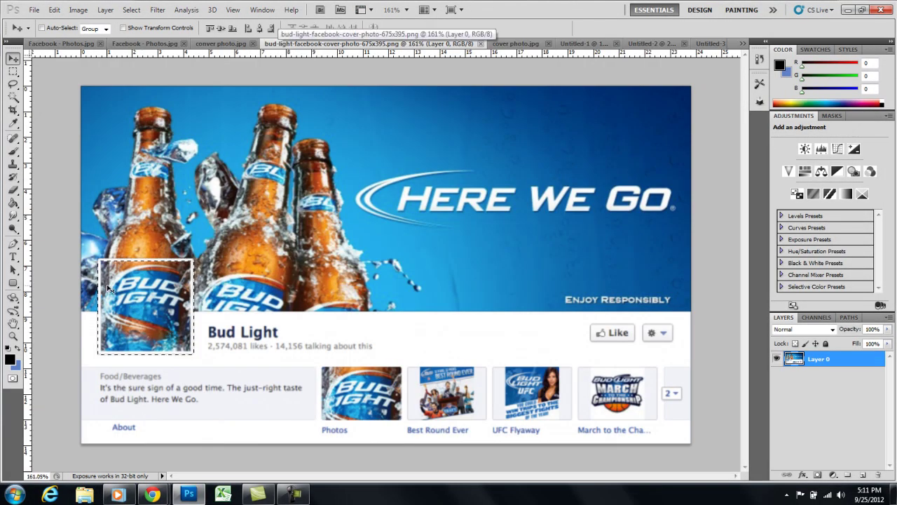